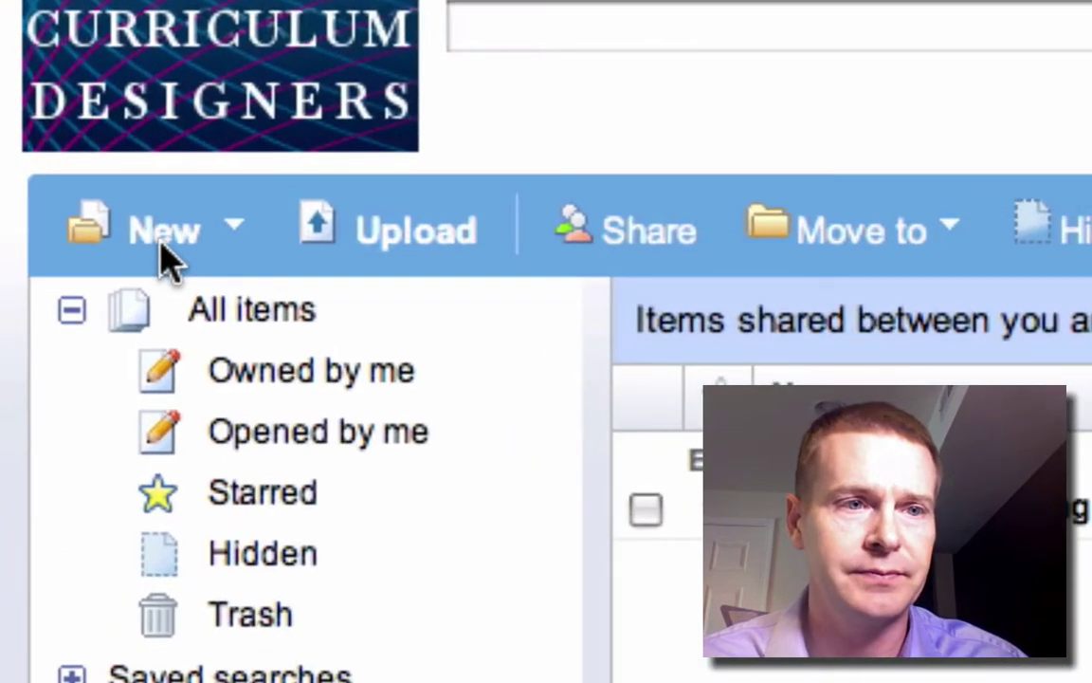
Create a new blank Google Docs document from the New menu
click(162, 252)
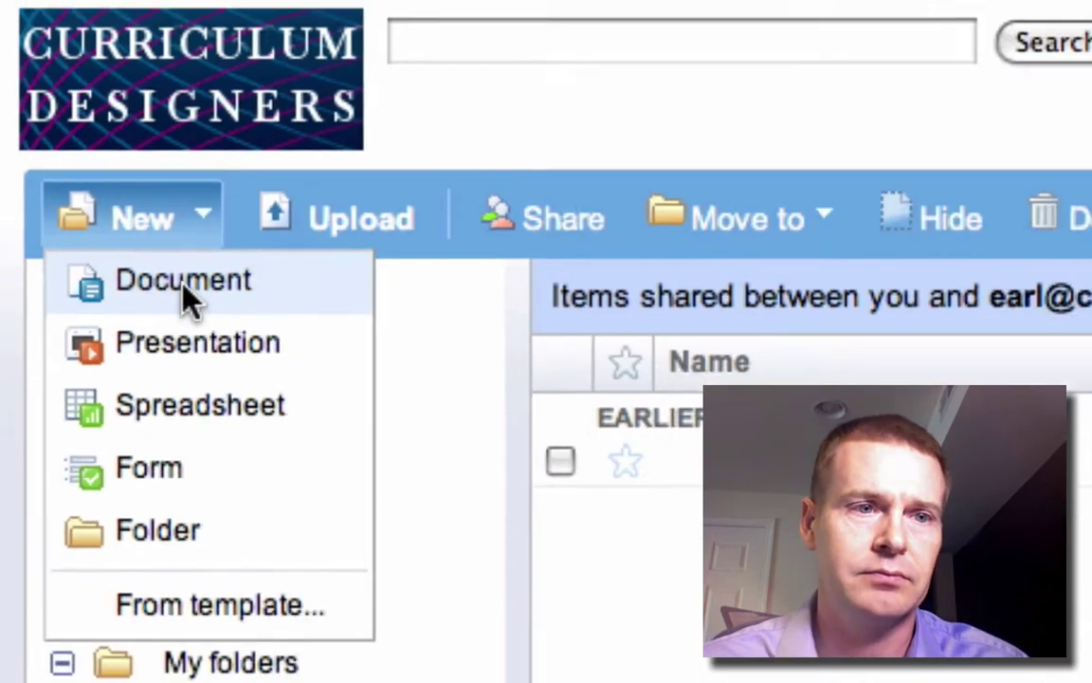
click(216, 318)
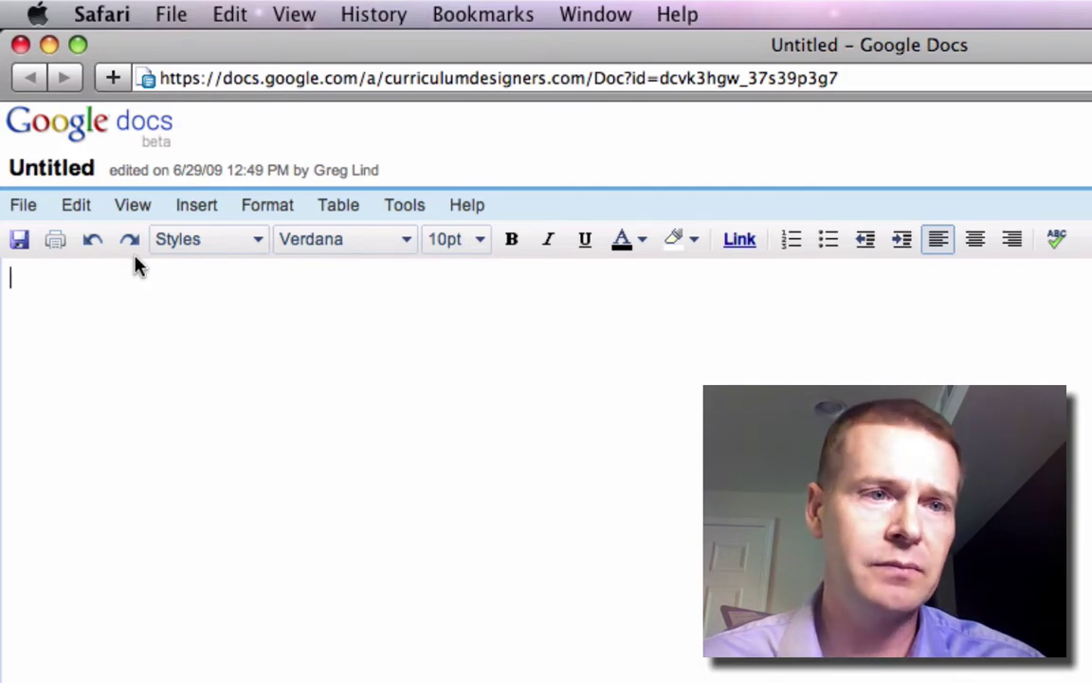
Try Fixed-width page view, return to Normal (plain) view, and reopen the View menu
click(134, 215)
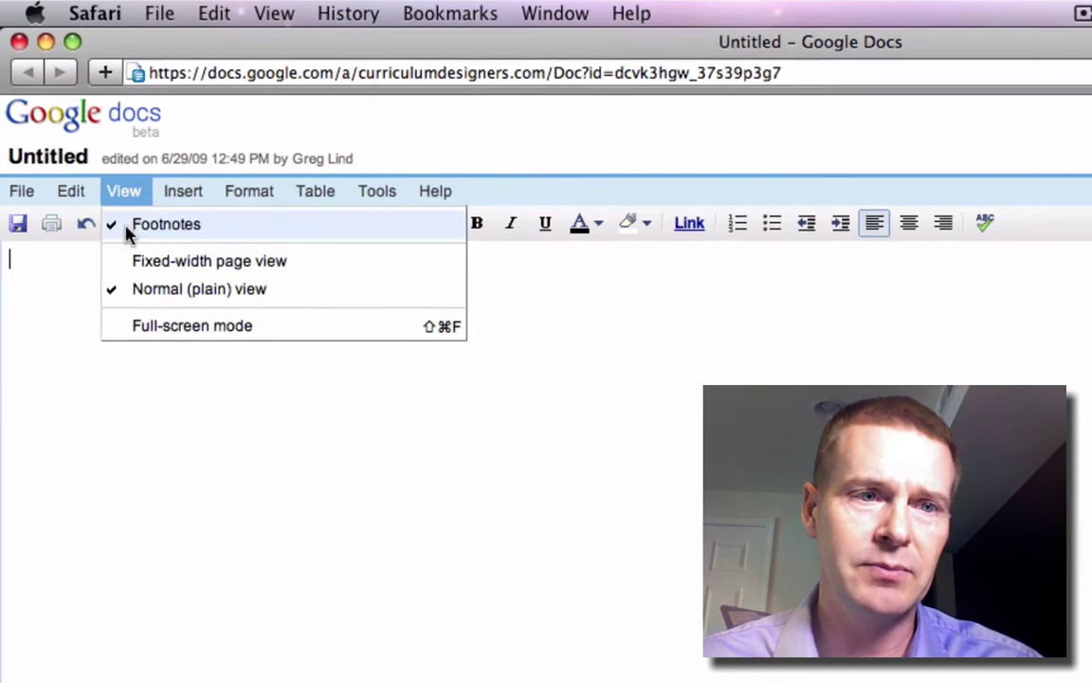
click(127, 237)
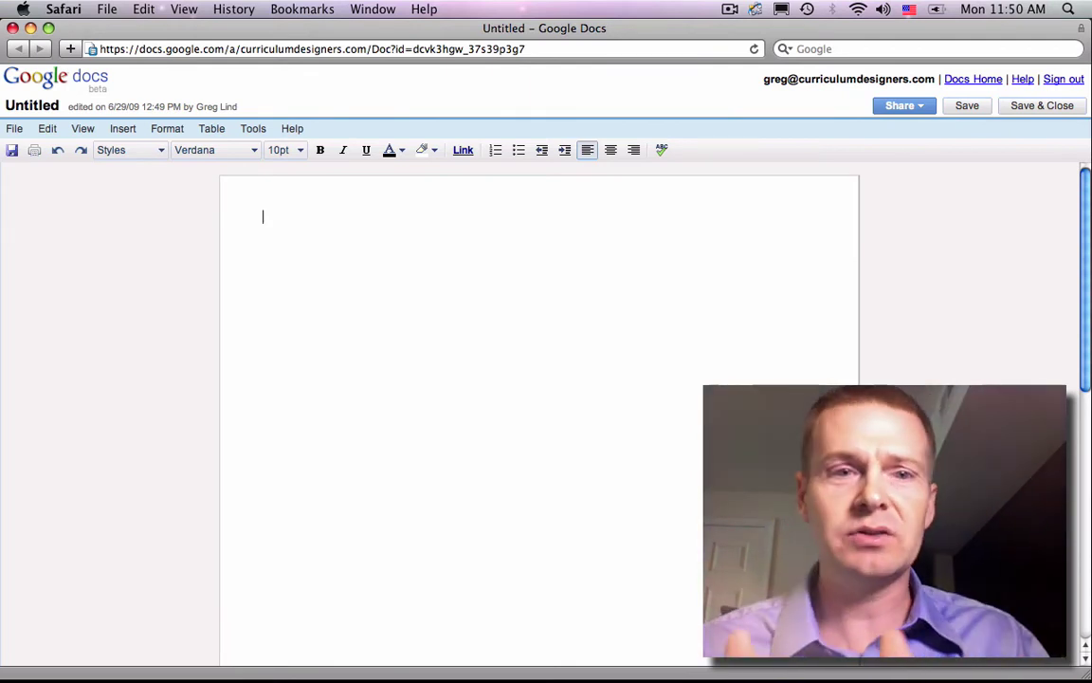
click(81, 133)
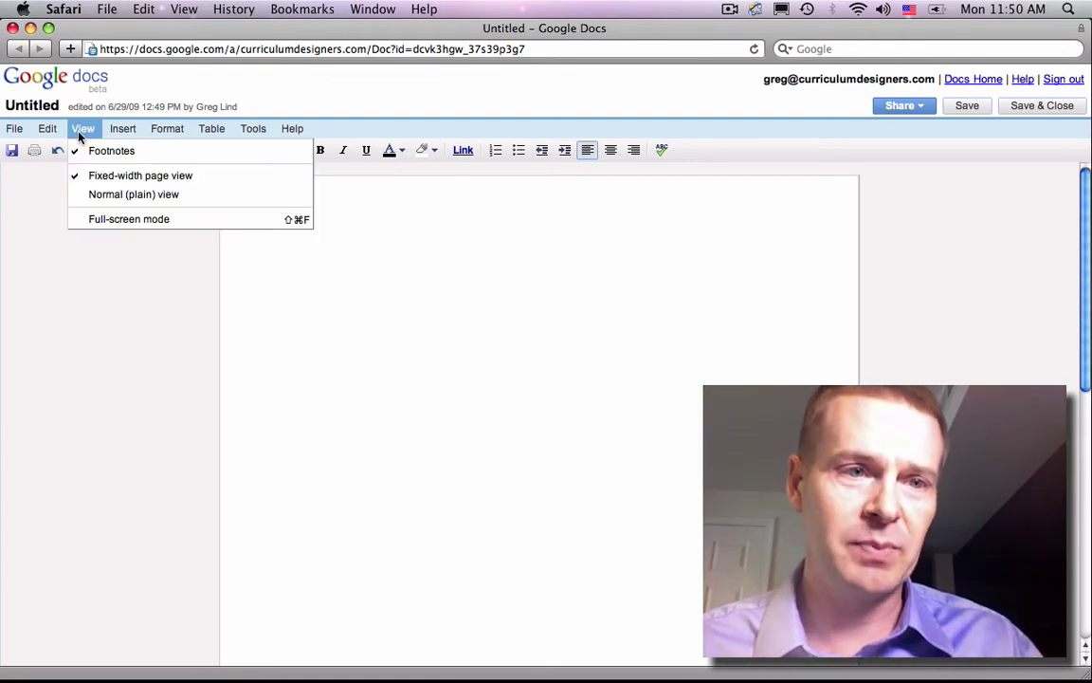
click(94, 193)
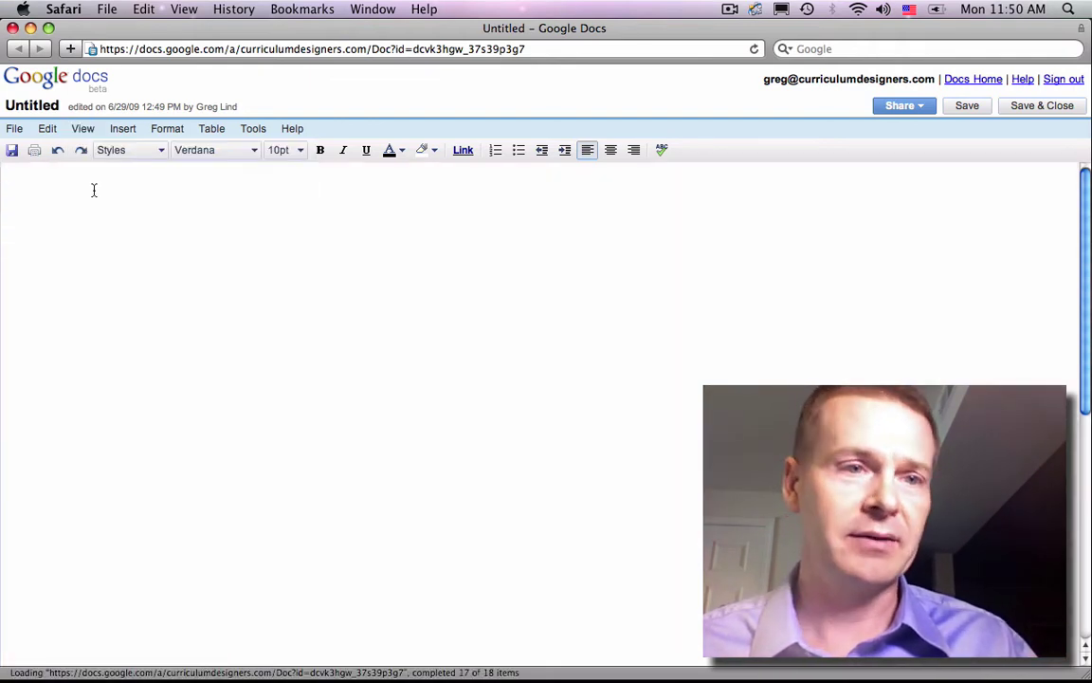
click(82, 127)
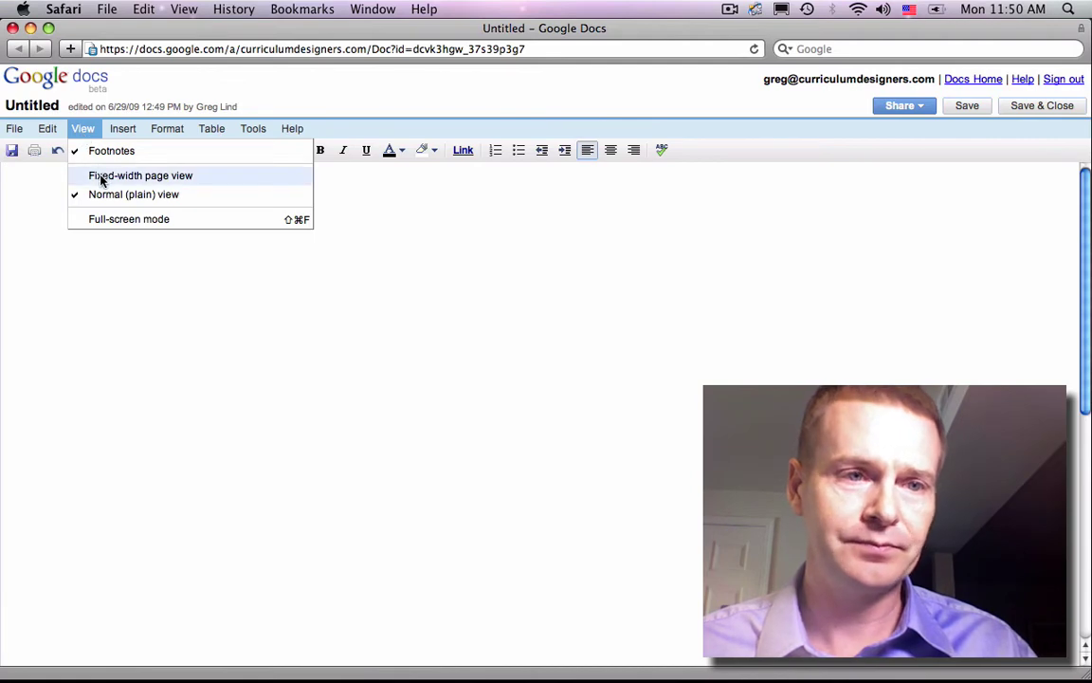
Switch to Fixed-width page view and type 'Hello, how are you.'
click(97, 176)
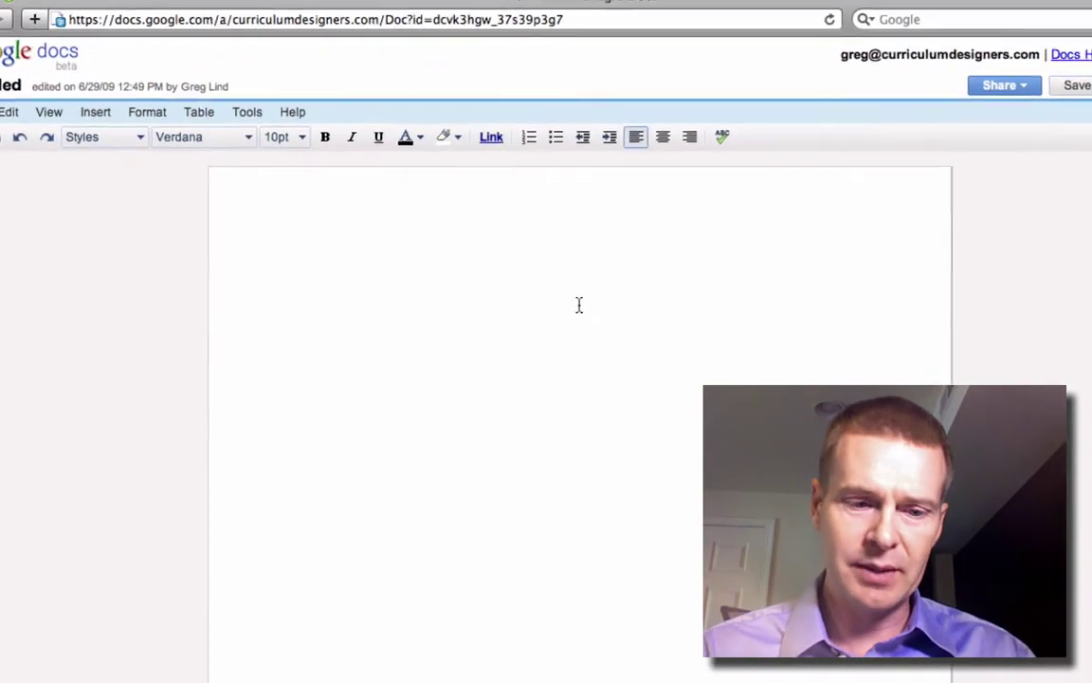
text(H)
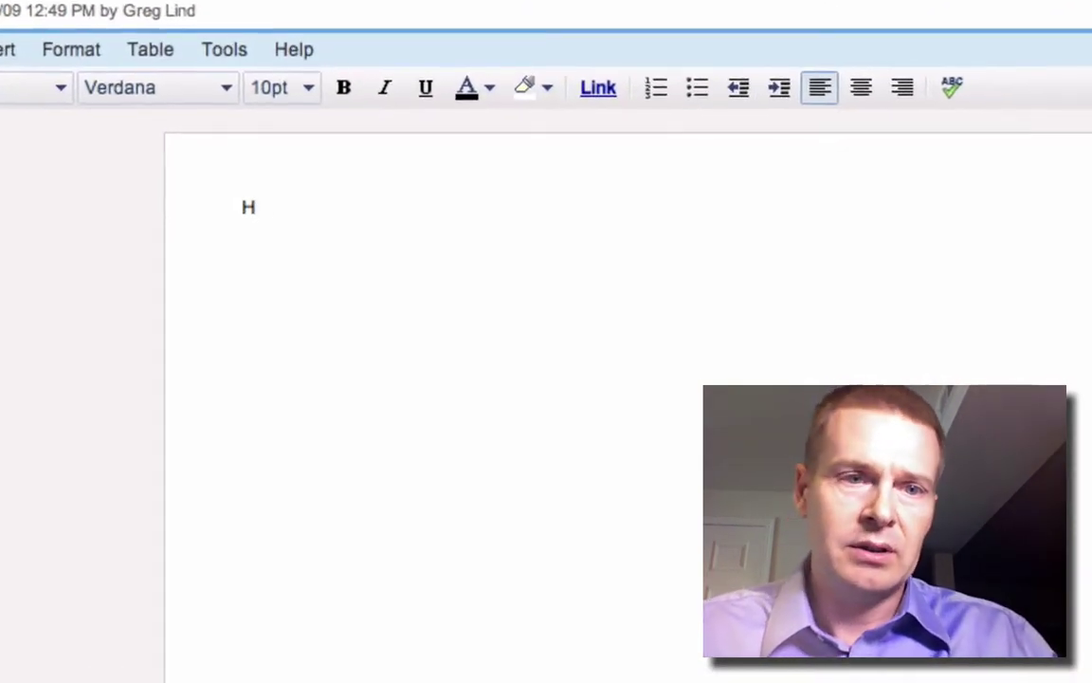
text(ello )
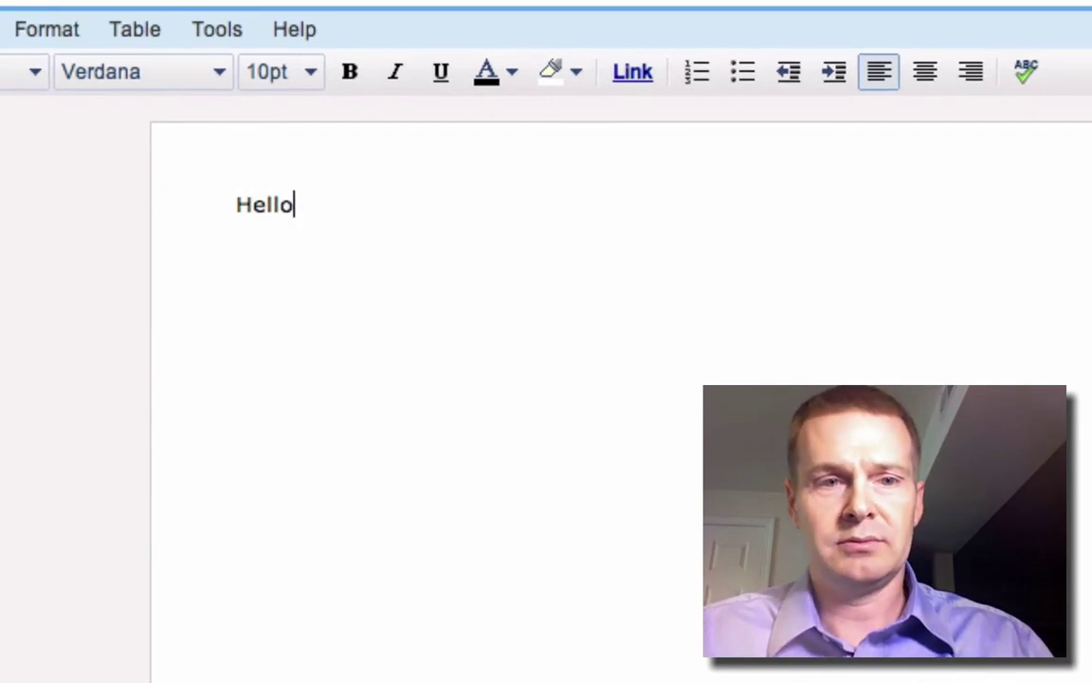
text( how are you.)
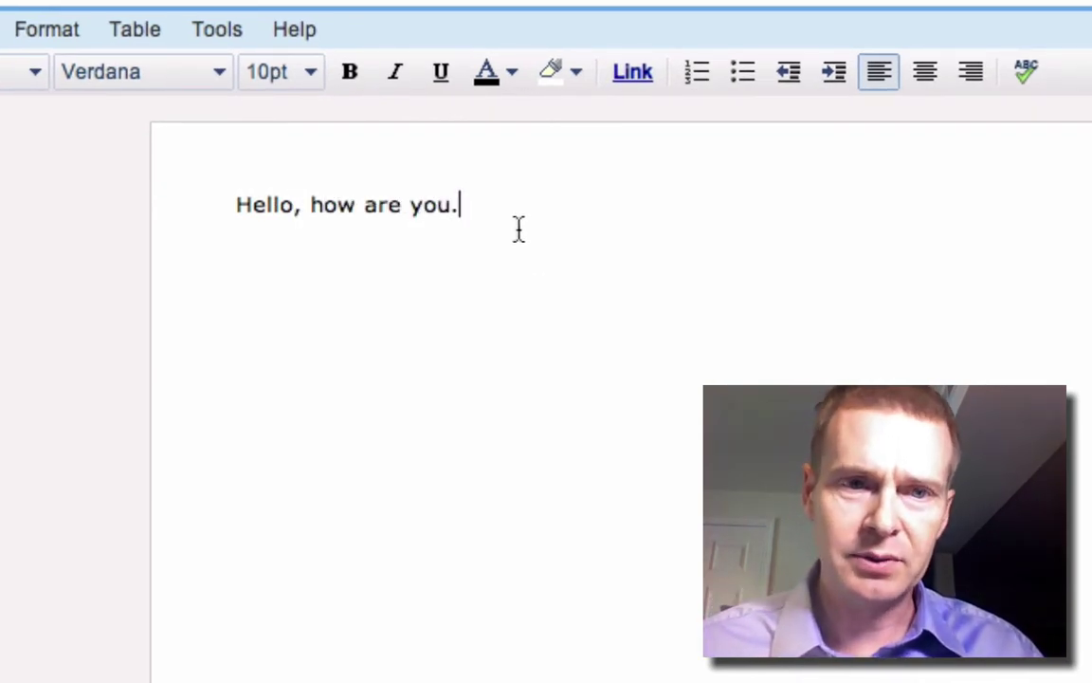
Enlarge the line 'Hello, how are you.' to 36pt
drag(518, 229, 212, 192)
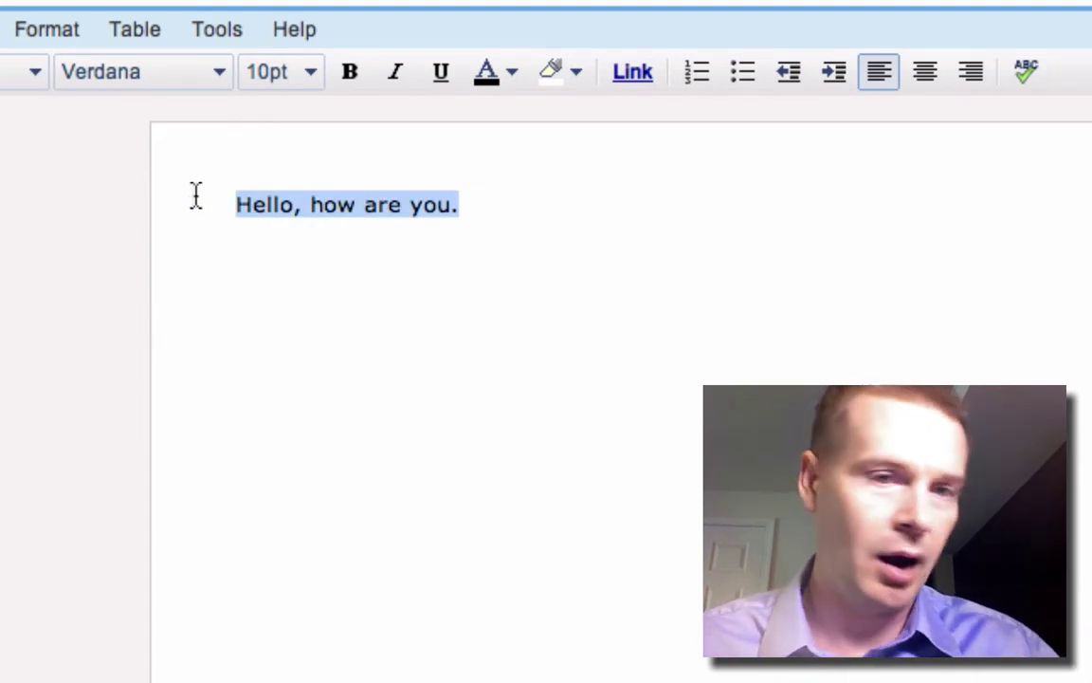
click(195, 195)
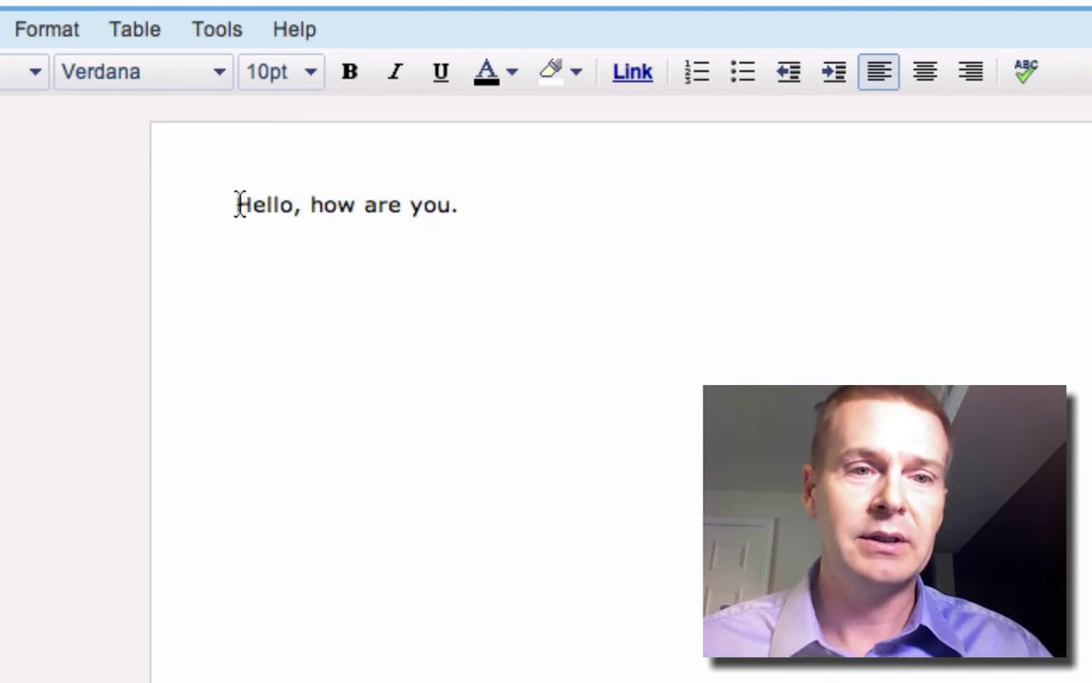
drag(236, 205, 525, 207)
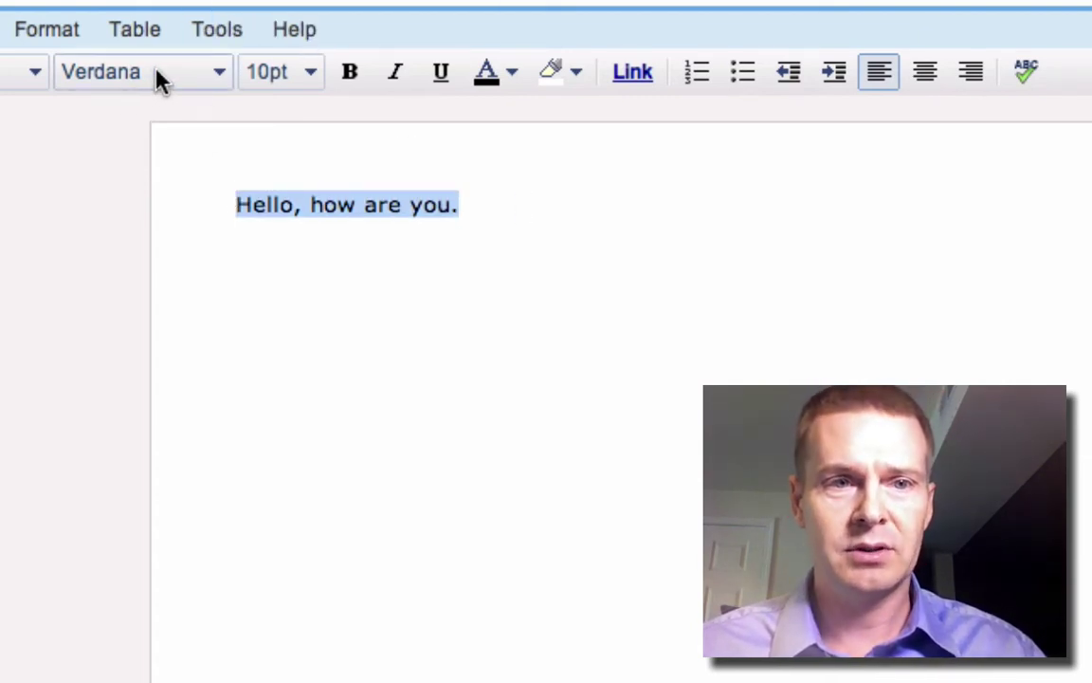
click(209, 74)
click(281, 74)
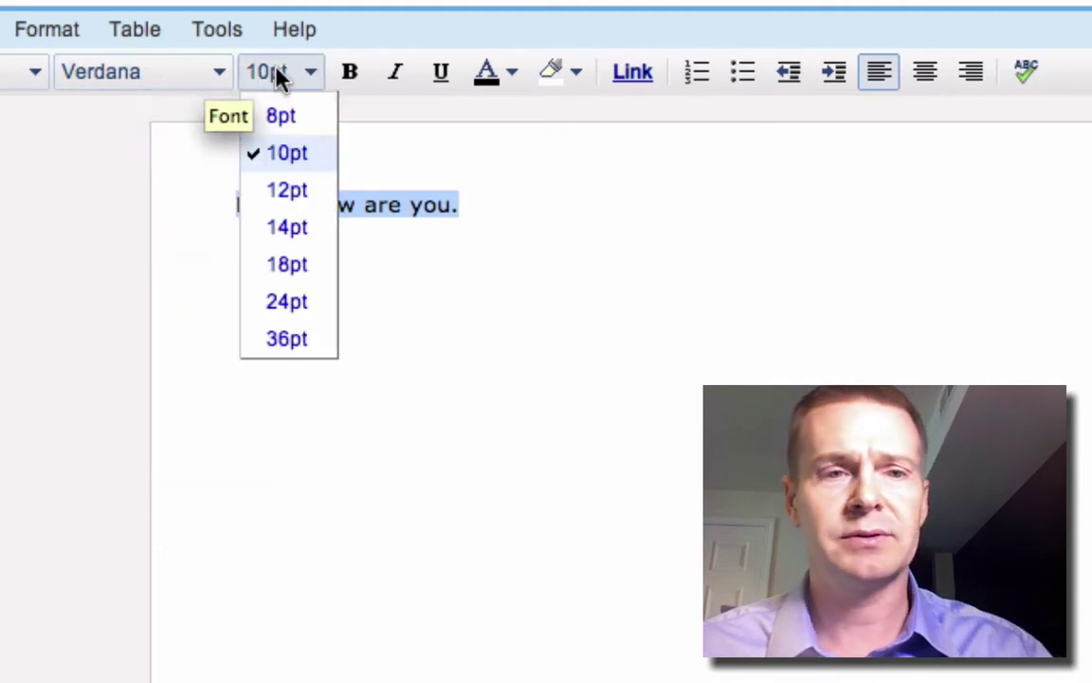
click(315, 73)
click(316, 74)
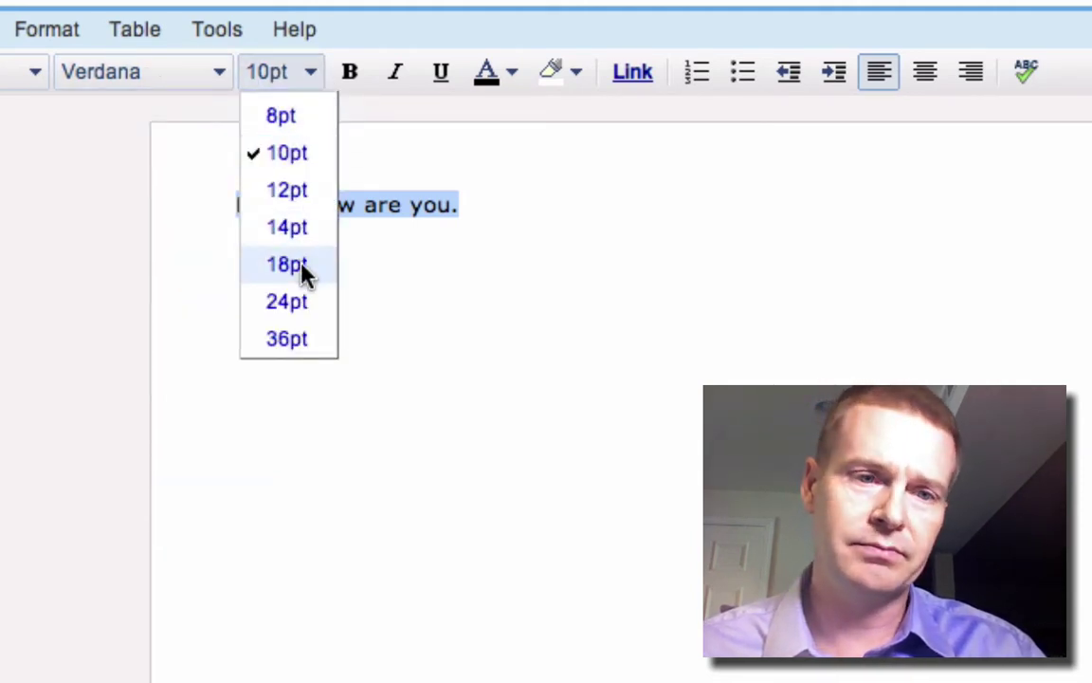
click(287, 341)
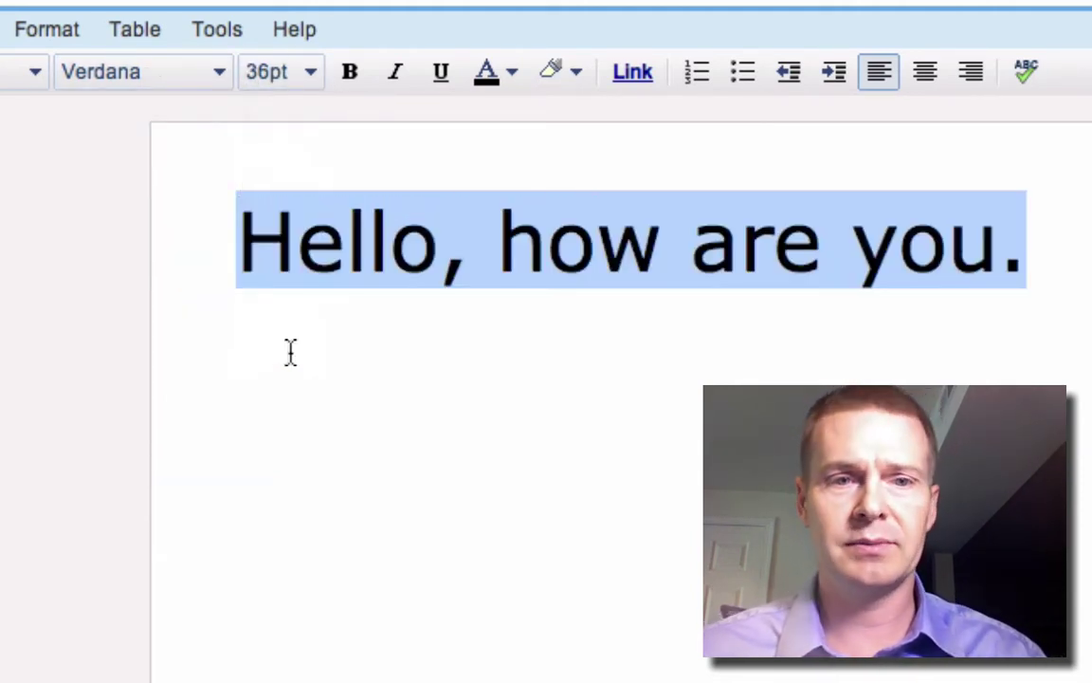
click(598, 458)
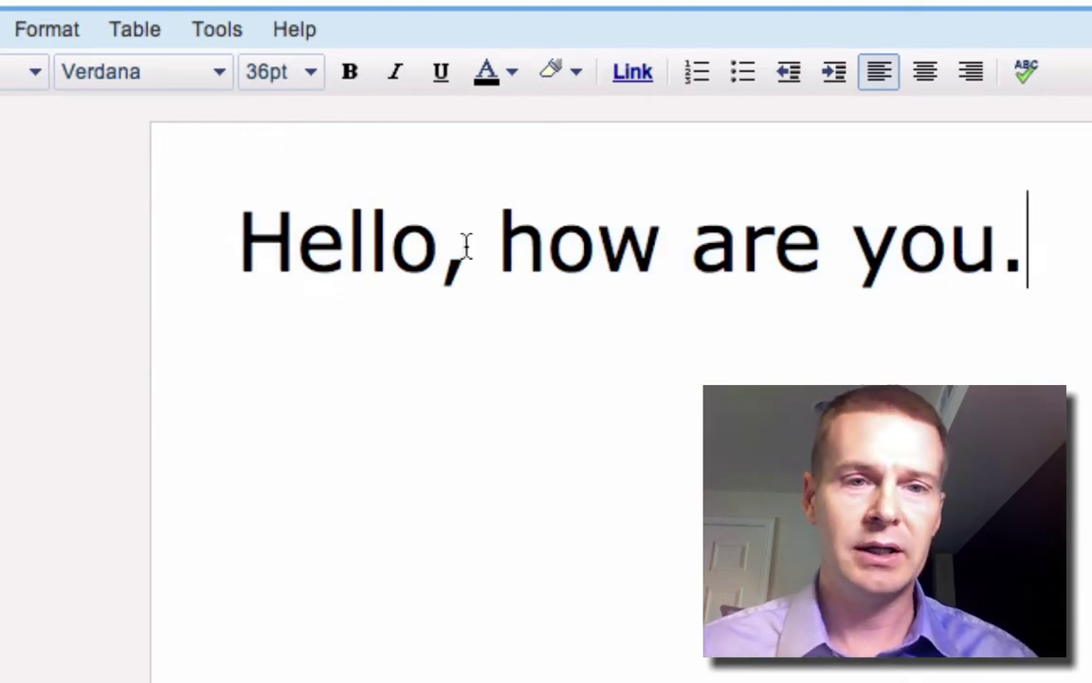
Colour the words 'how are you' red
drag(495, 256, 995, 246)
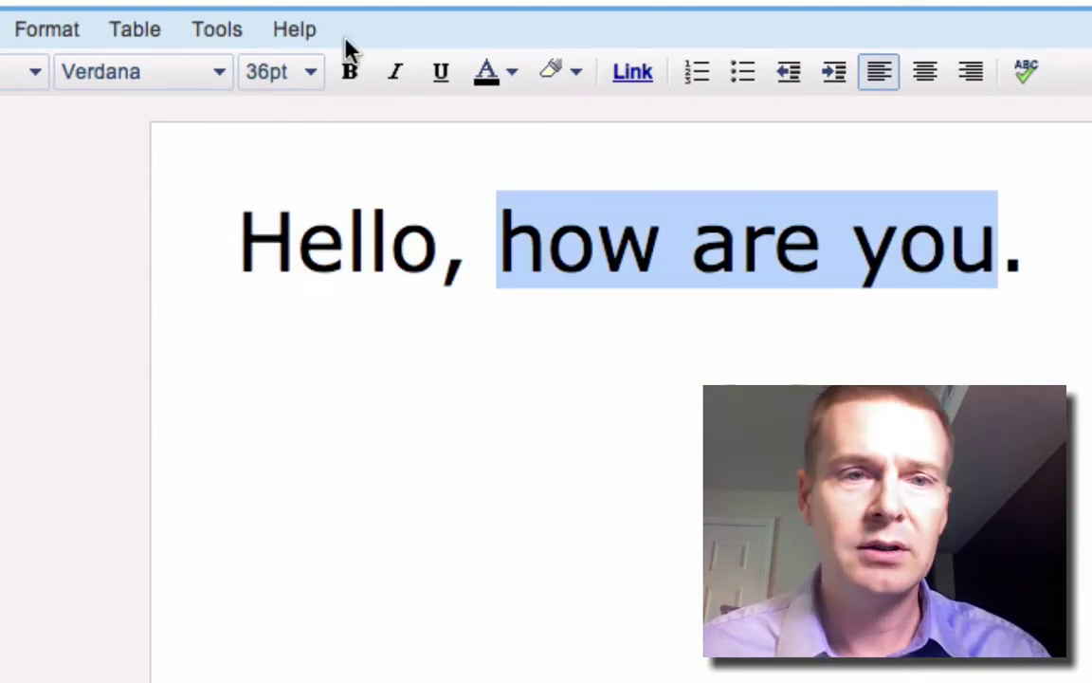
click(509, 74)
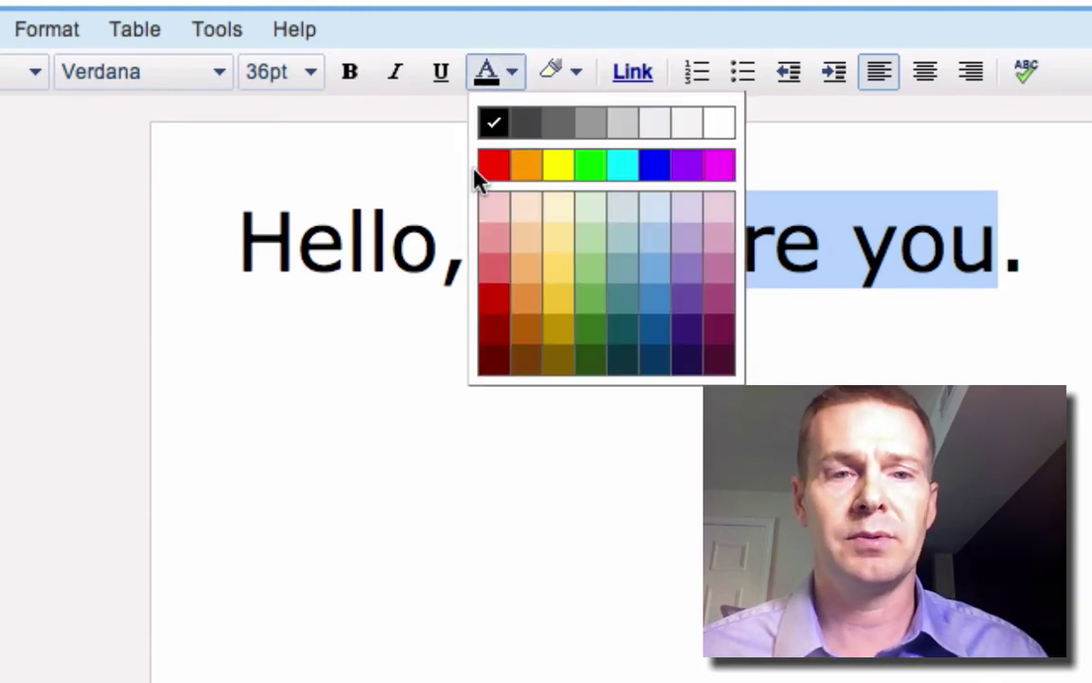
click(494, 182)
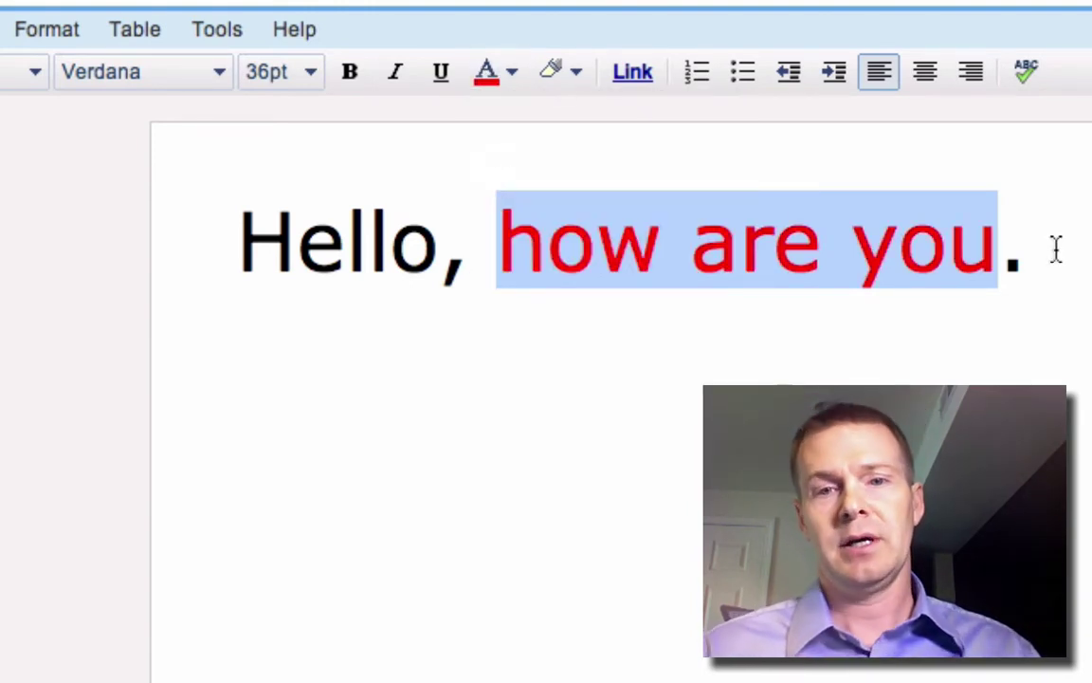
Replace the sentence's closing period with a question mark
click(1048, 261)
drag(1015, 275, 1002, 266)
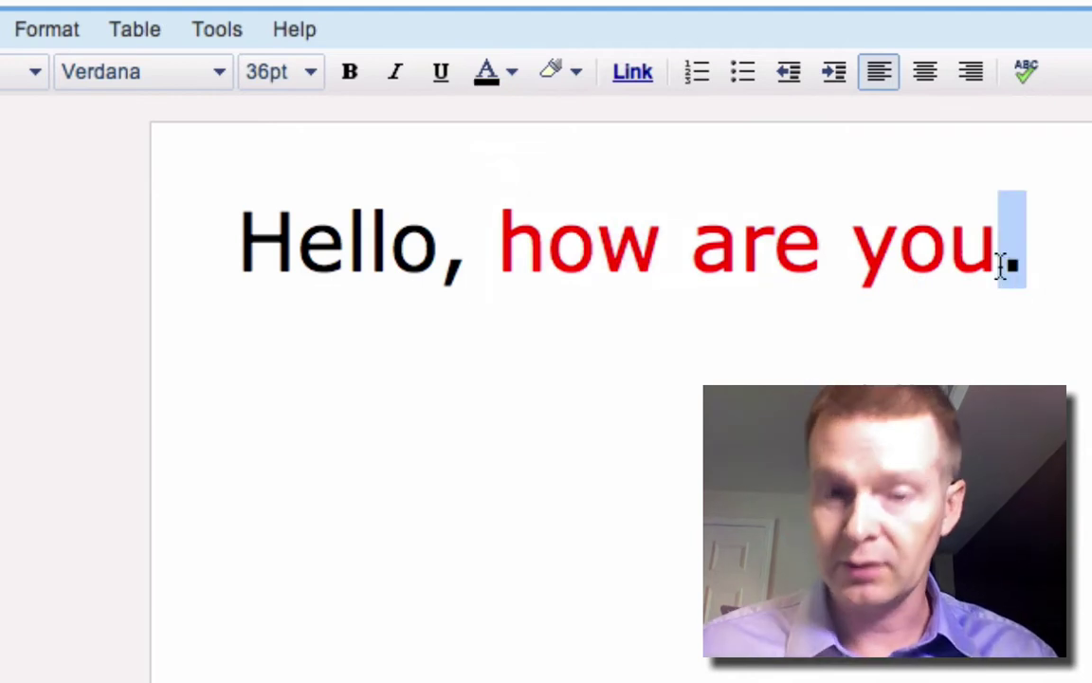
text(?)
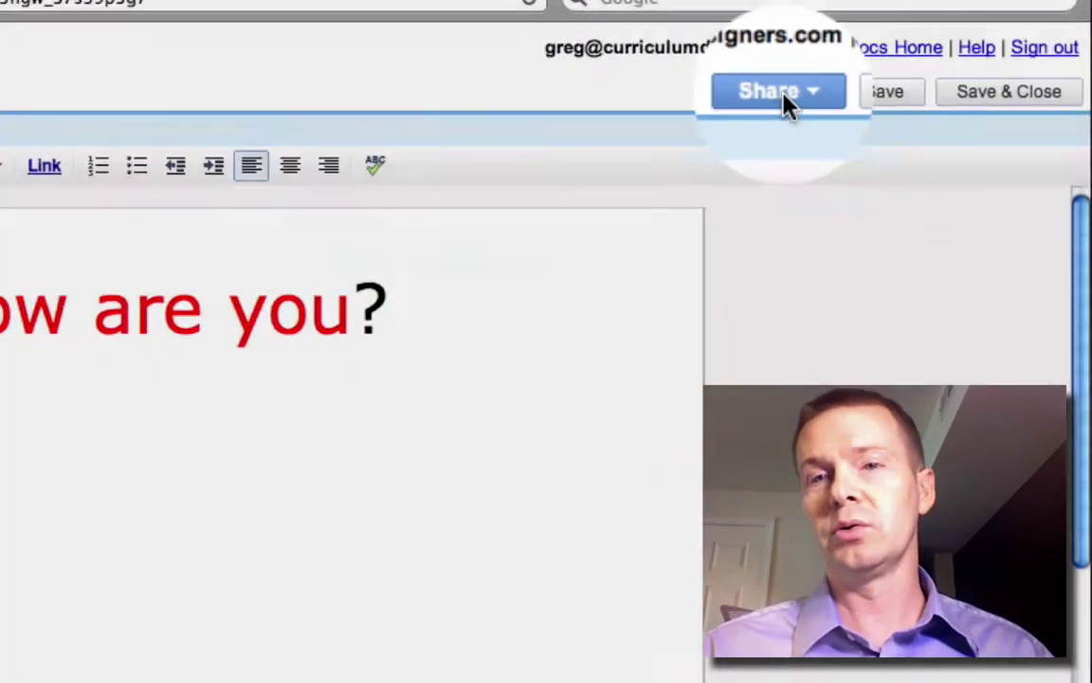
Open the sharing settings and choose to invite people as collaborators
click(889, 107)
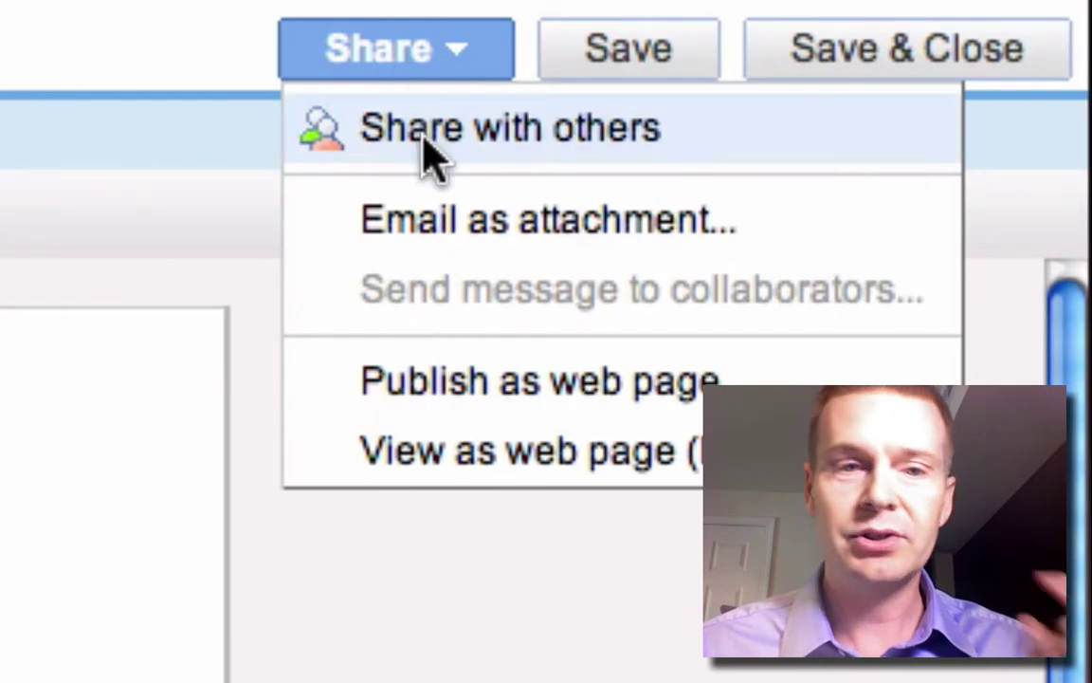
click(423, 143)
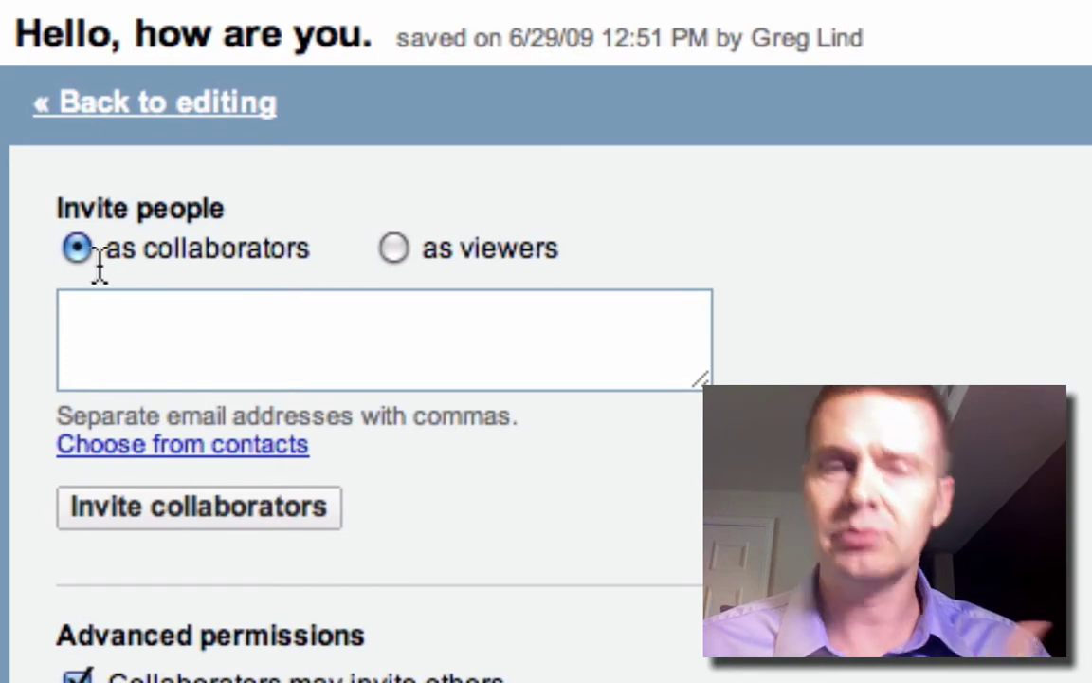
click(423, 248)
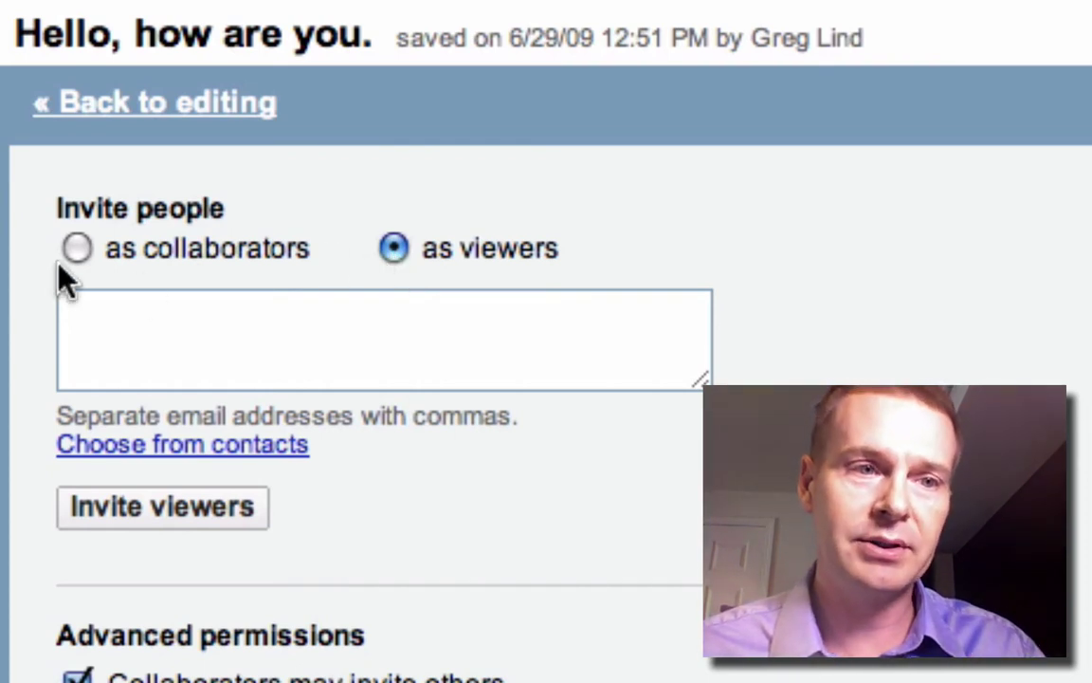
click(78, 250)
Enter the suggested contact's e-mail address and invite them as a collaborator
click(109, 310)
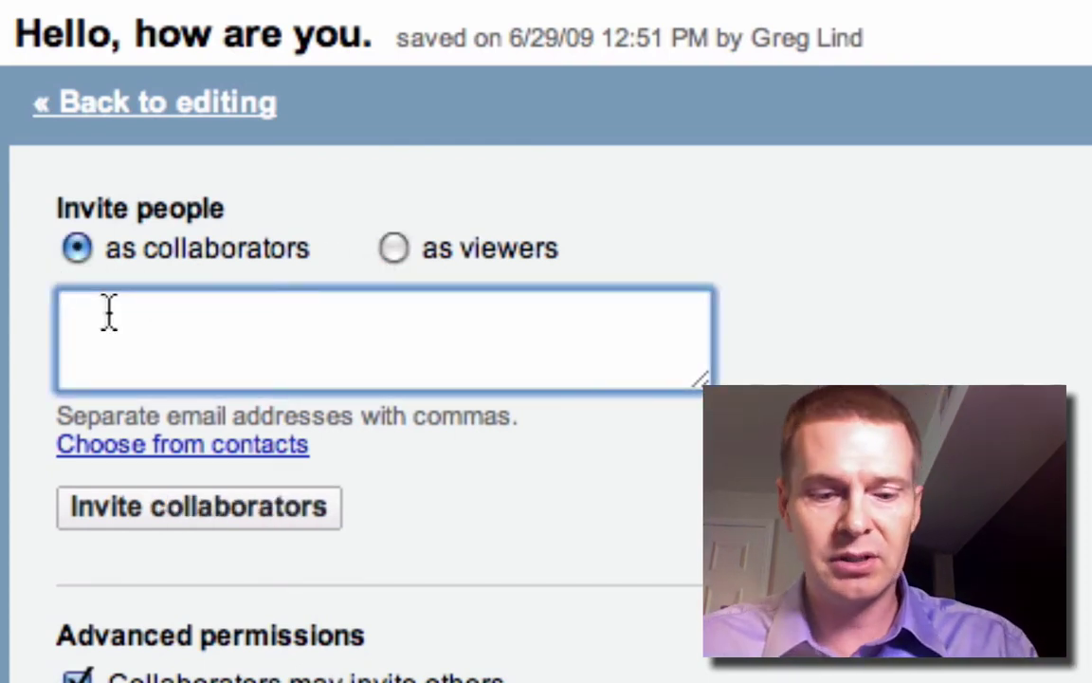
text(greg)
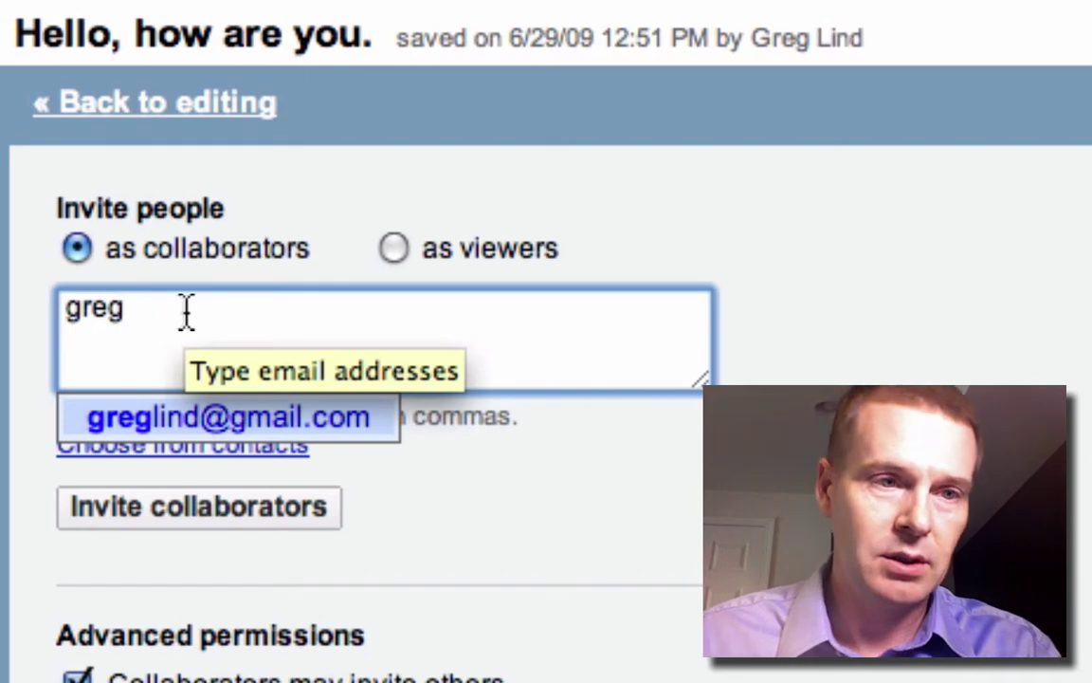
click(209, 442)
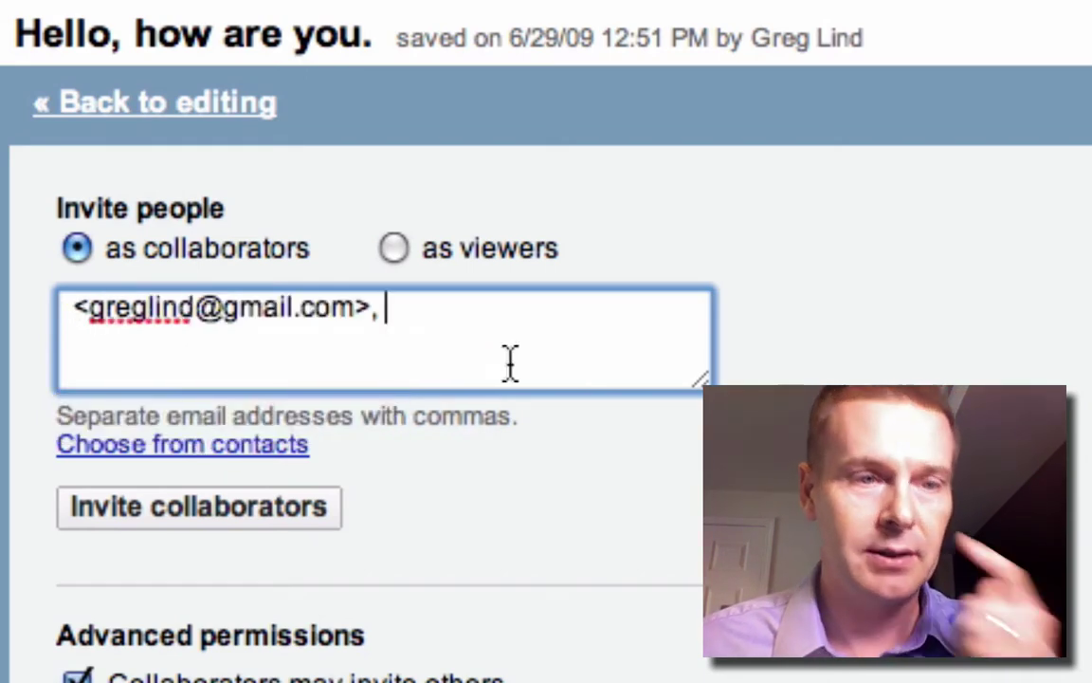
click(171, 524)
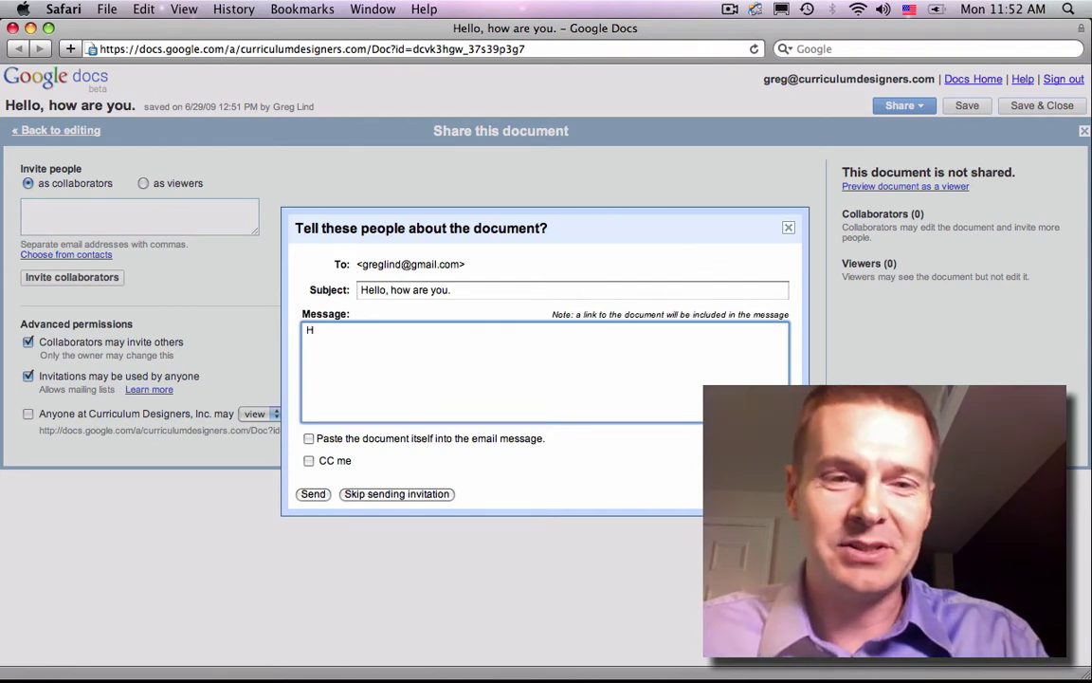
Write a note asking them to look at the document, tick CC me, and send
text(e's th)
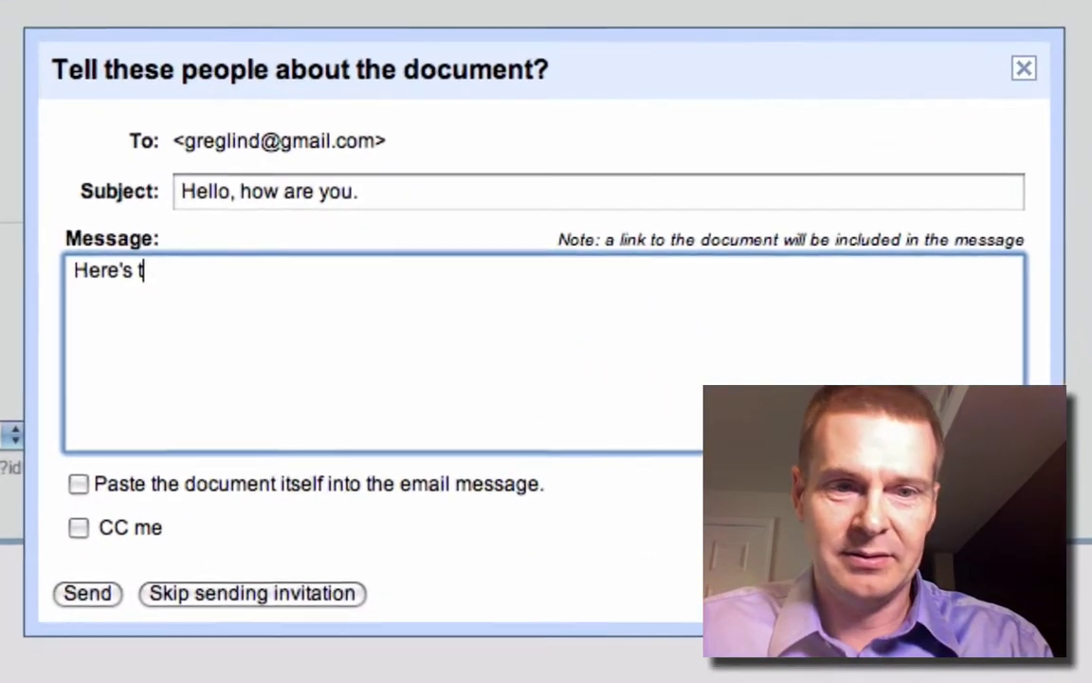
text(e coocu)
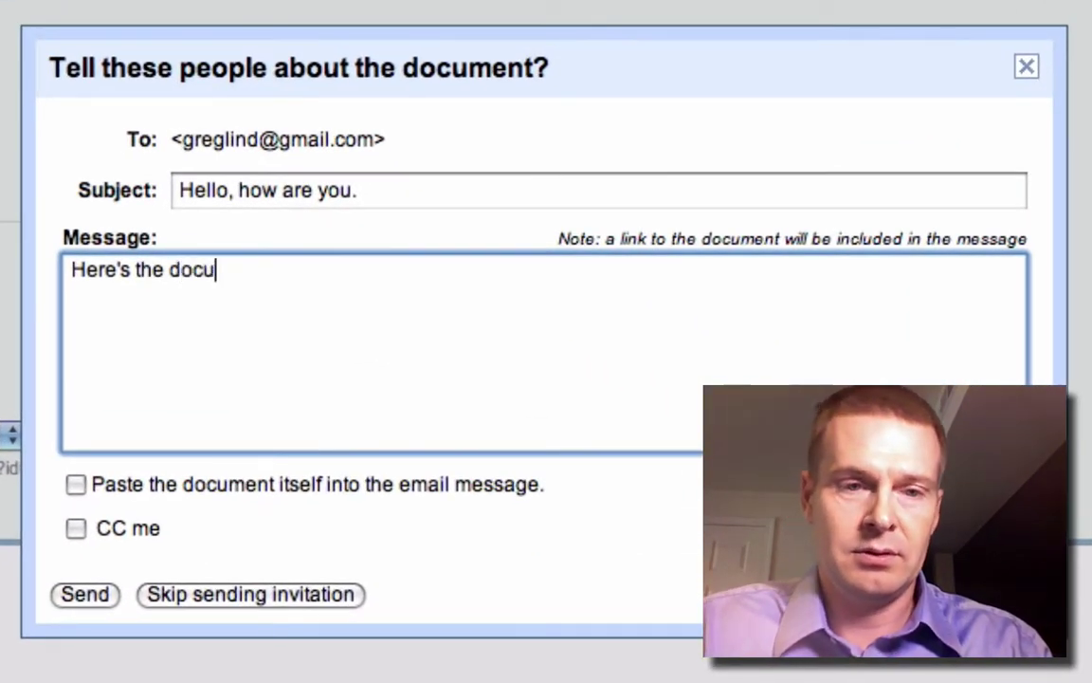
text(ment I'd )
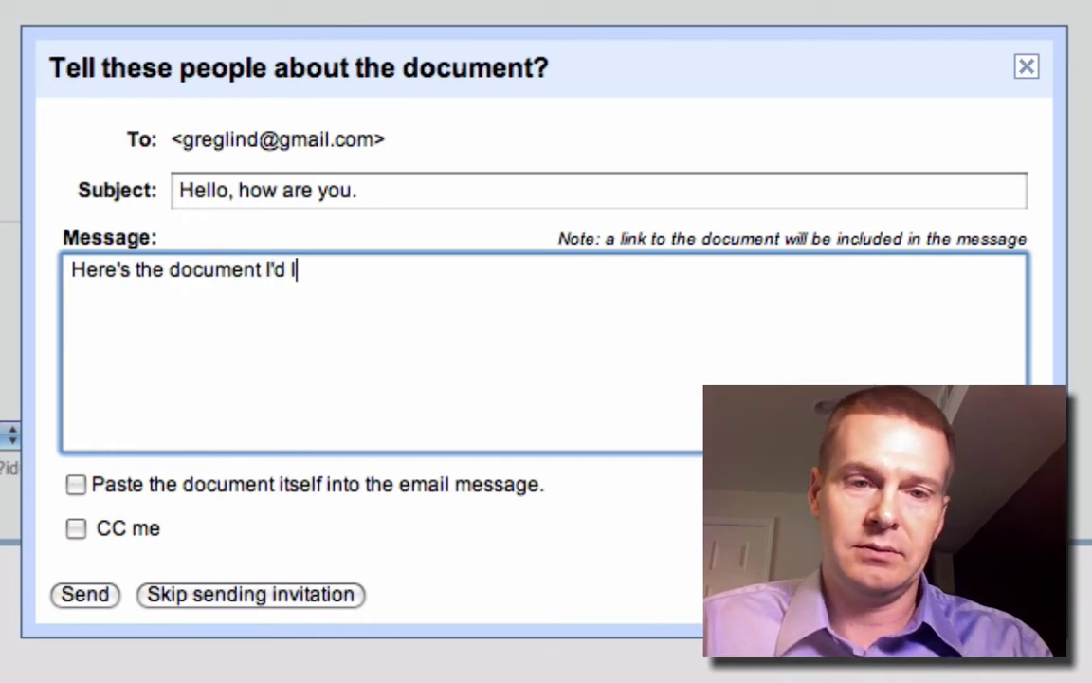
text(like toyou to look at.)
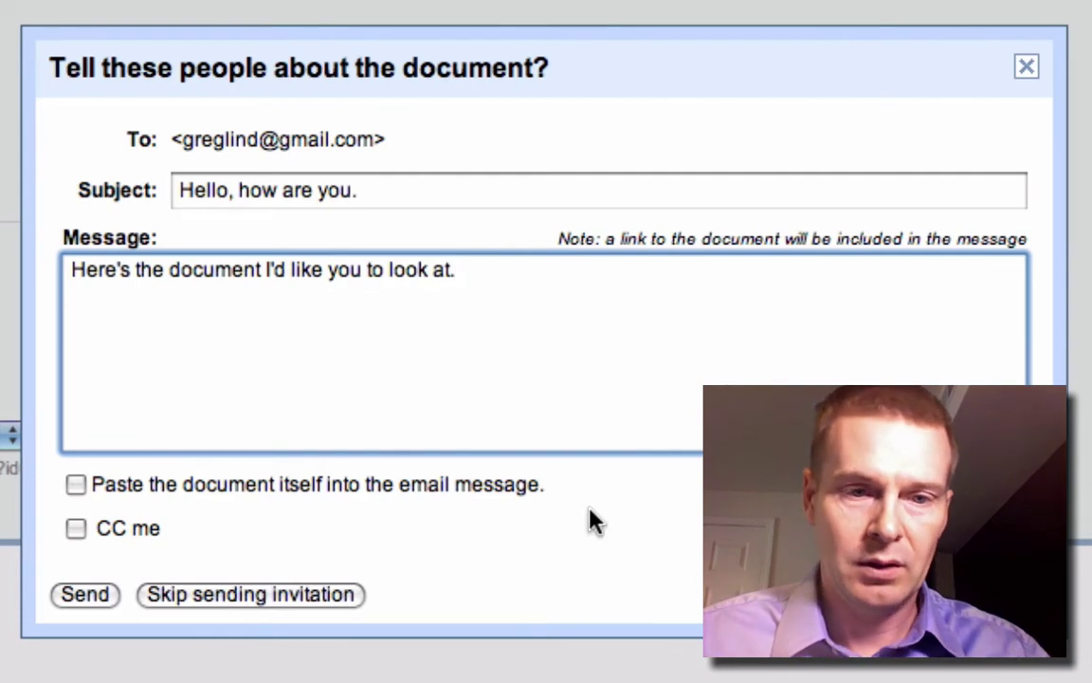
click(76, 529)
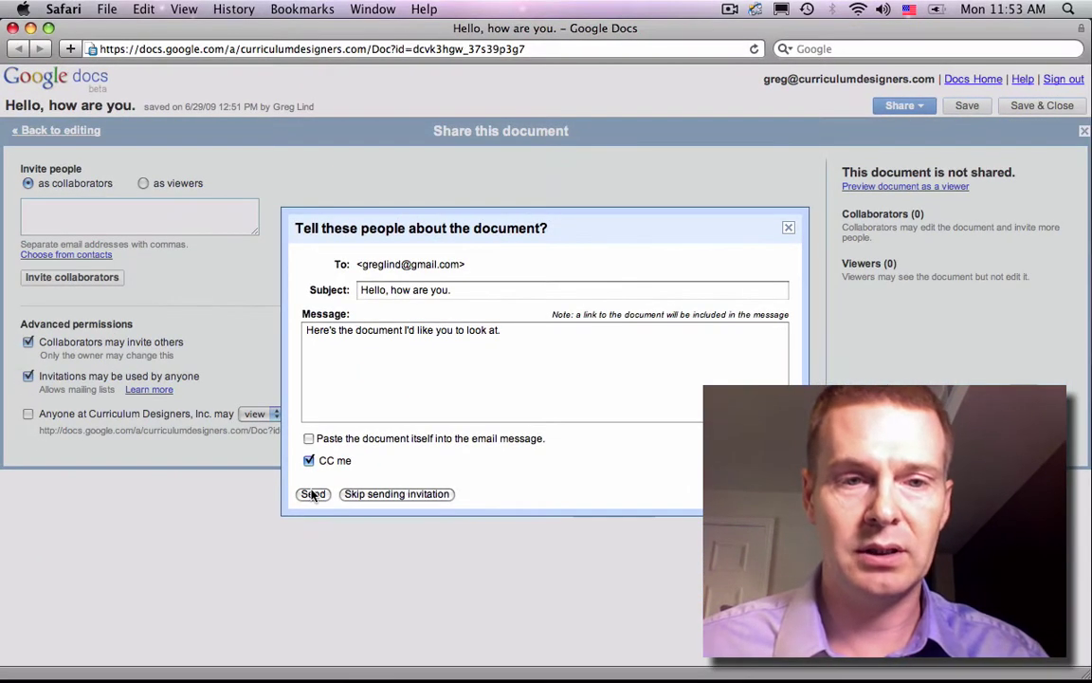
click(85, 593)
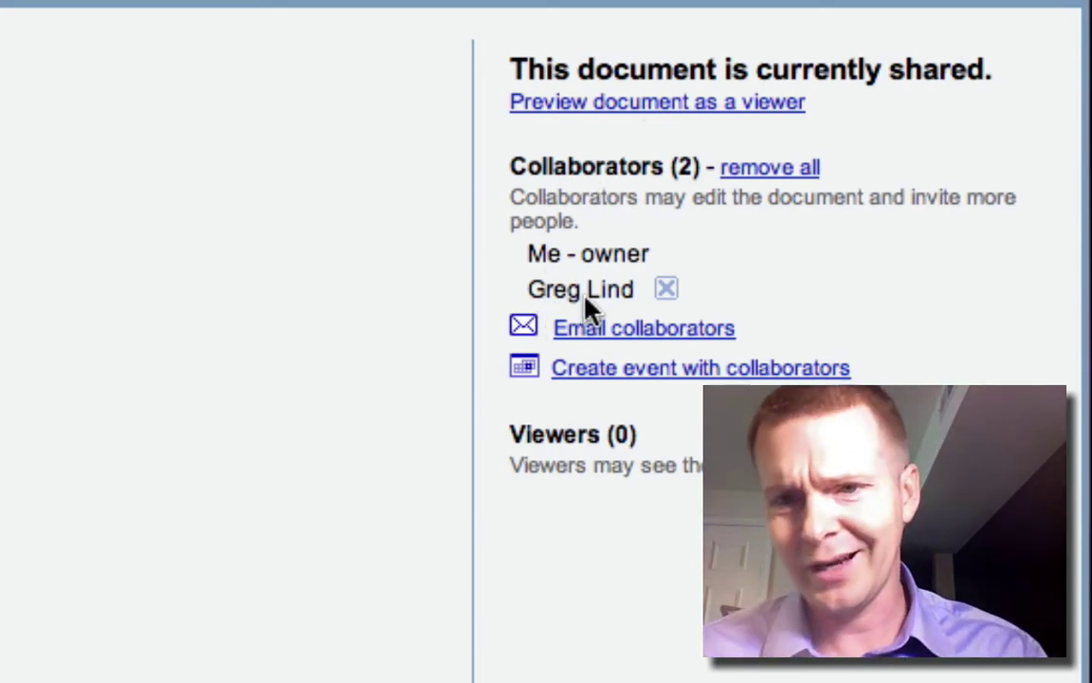
mouse_move(588, 302)
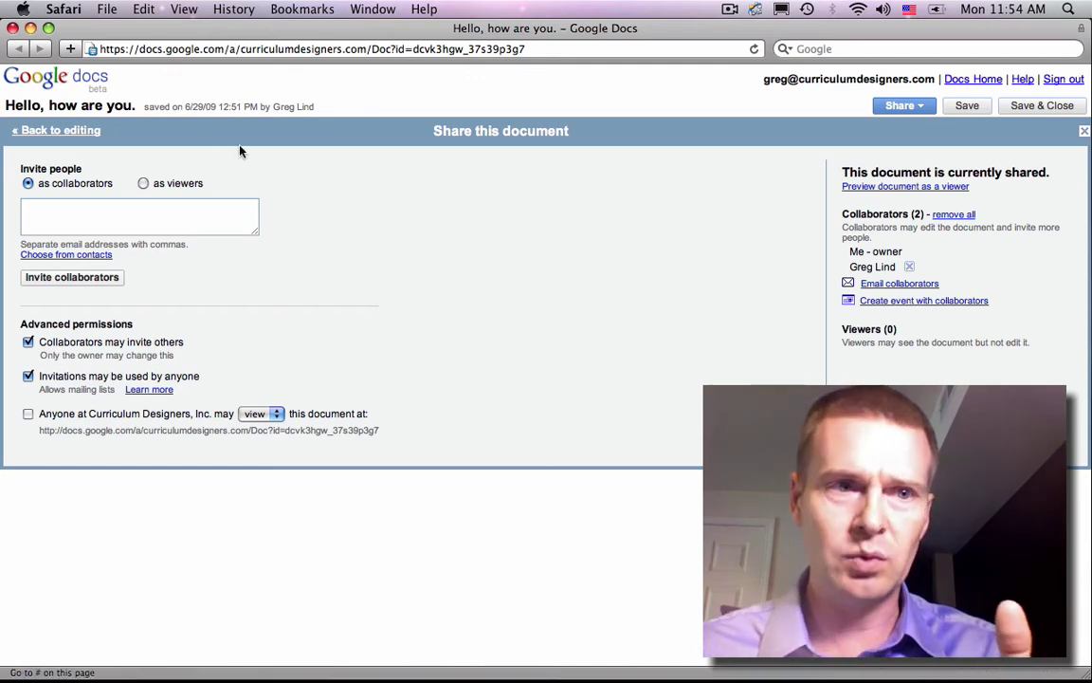
Go back to editing the 'Hello, how are you?' document
click(57, 131)
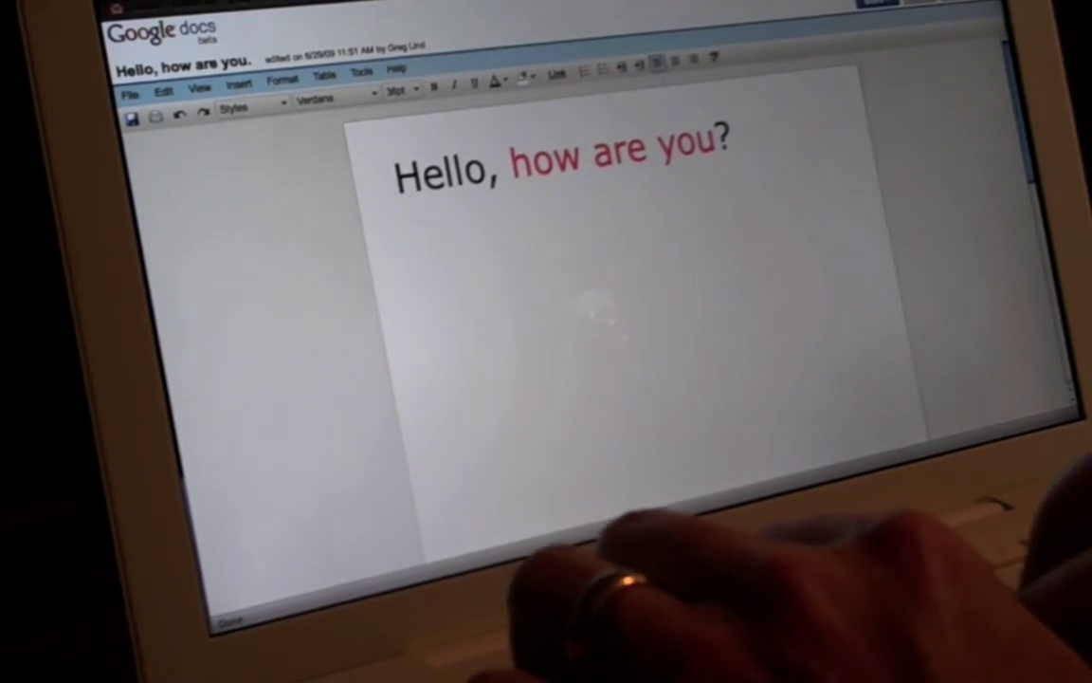
Type 'Why did you share this with me? I don't understand.' on the next line
text(Why)
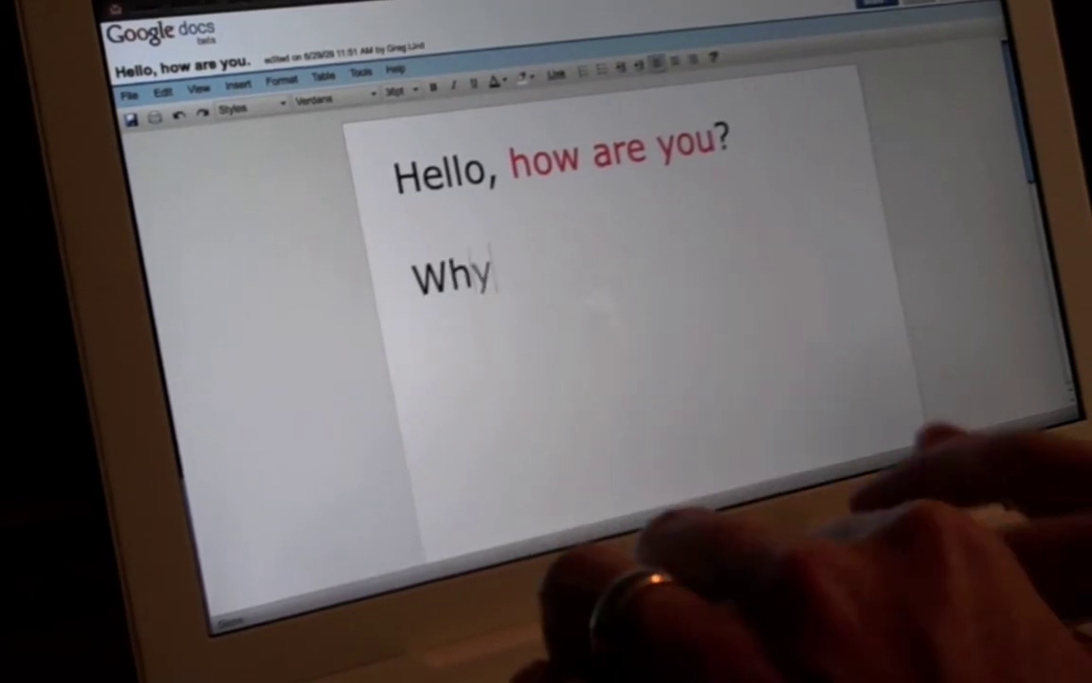
text( did you share)
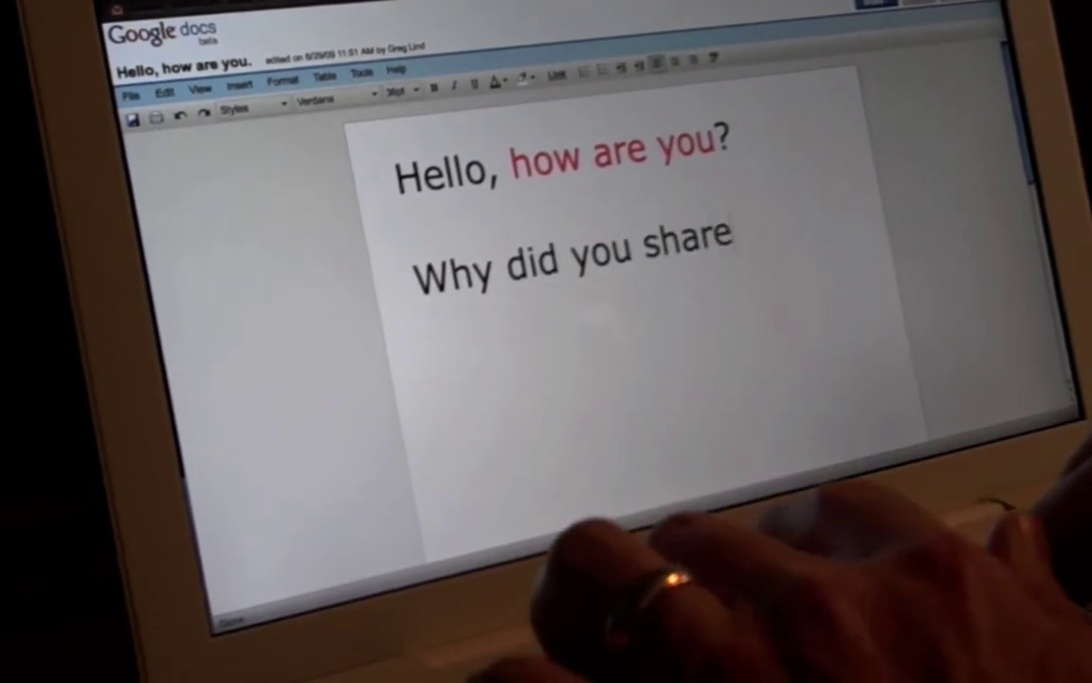
text( this with me)
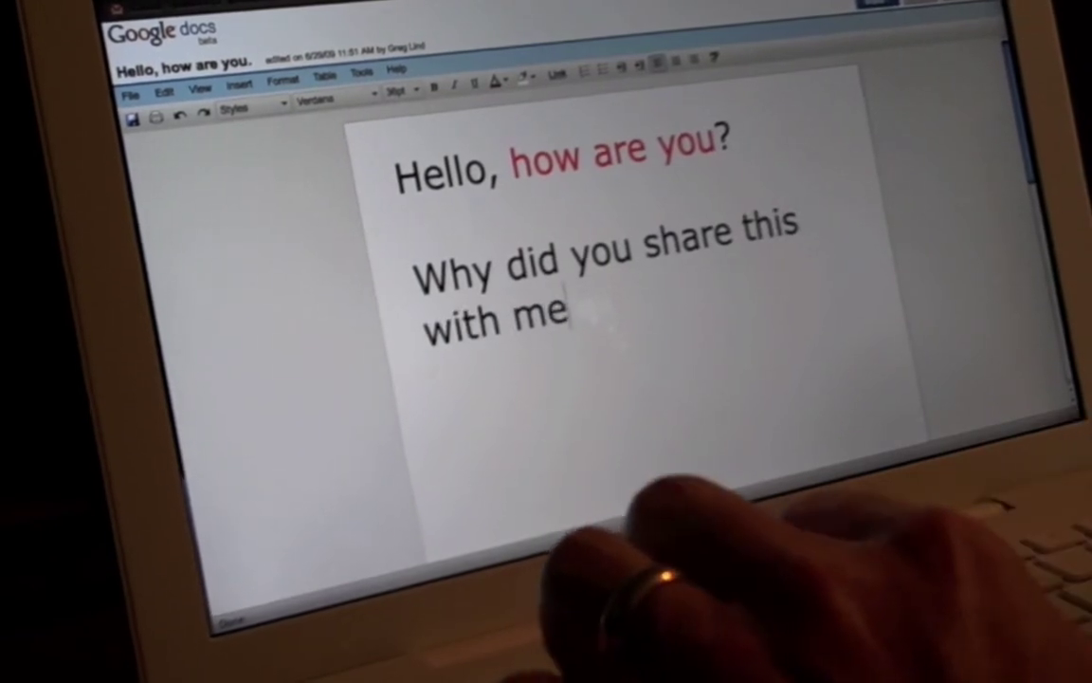
text(?  I don't unde)
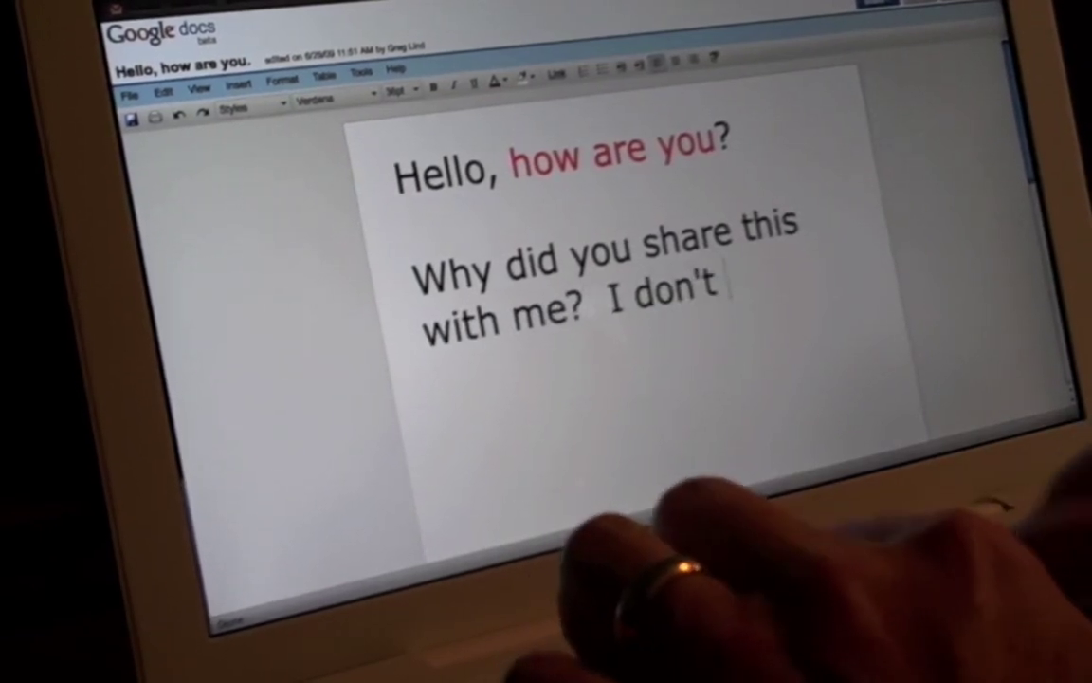
text(rstand)
text(.)
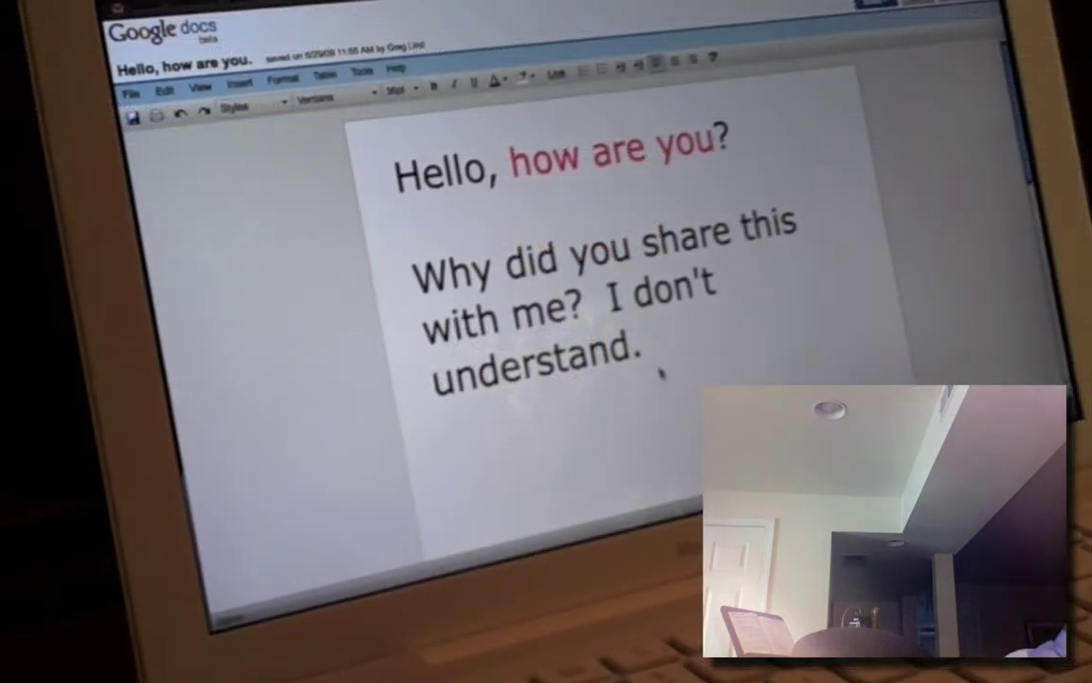
Set the sentence 'Why did you share this with me? I don't understand.' to 18pt
drag(654, 358, 414, 273)
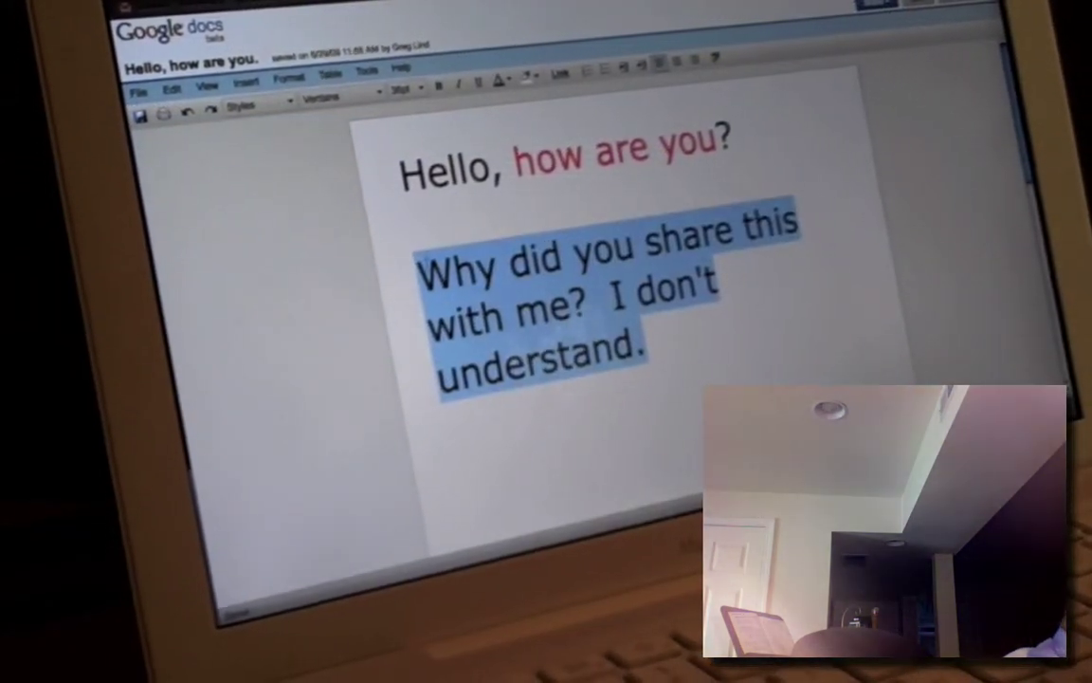
click(528, 77)
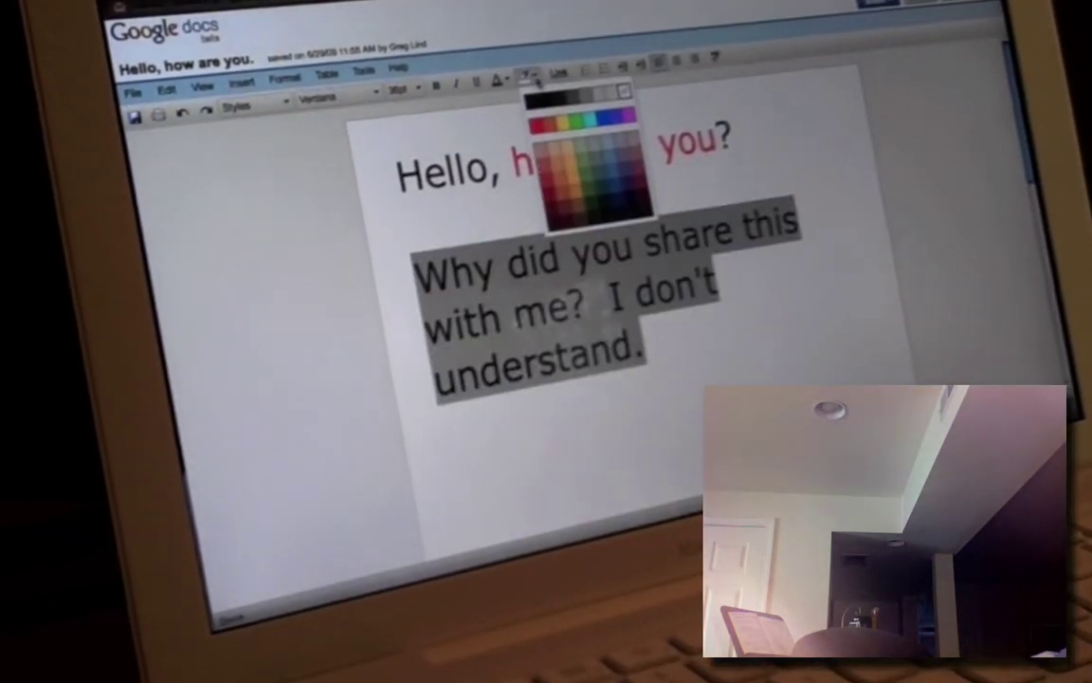
click(417, 91)
click(422, 186)
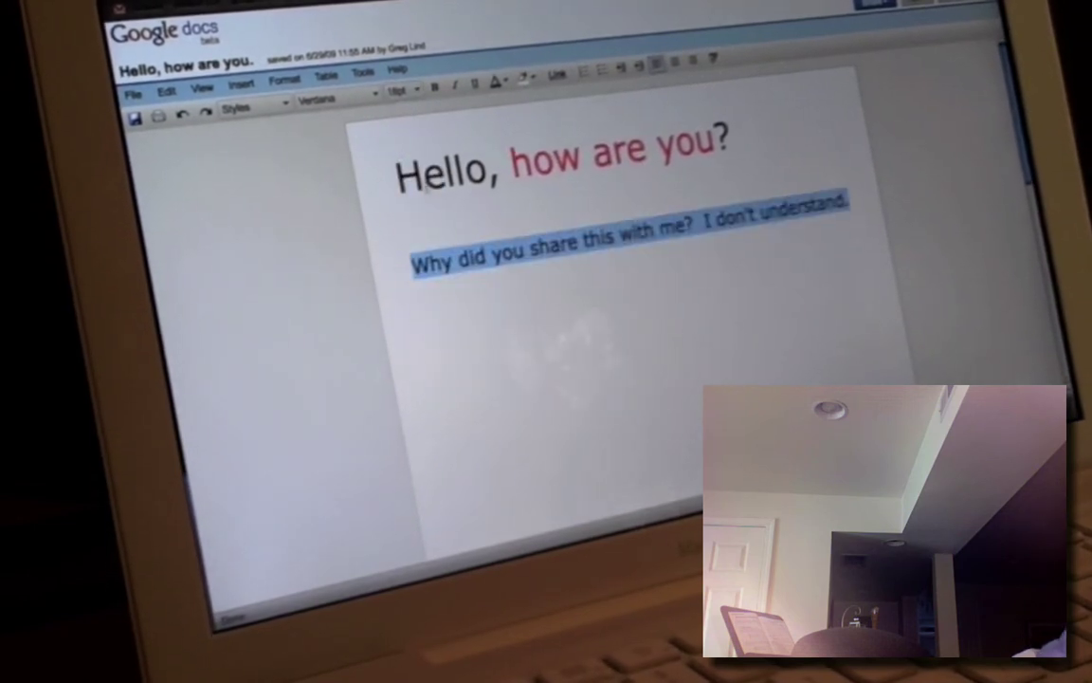
click(868, 216)
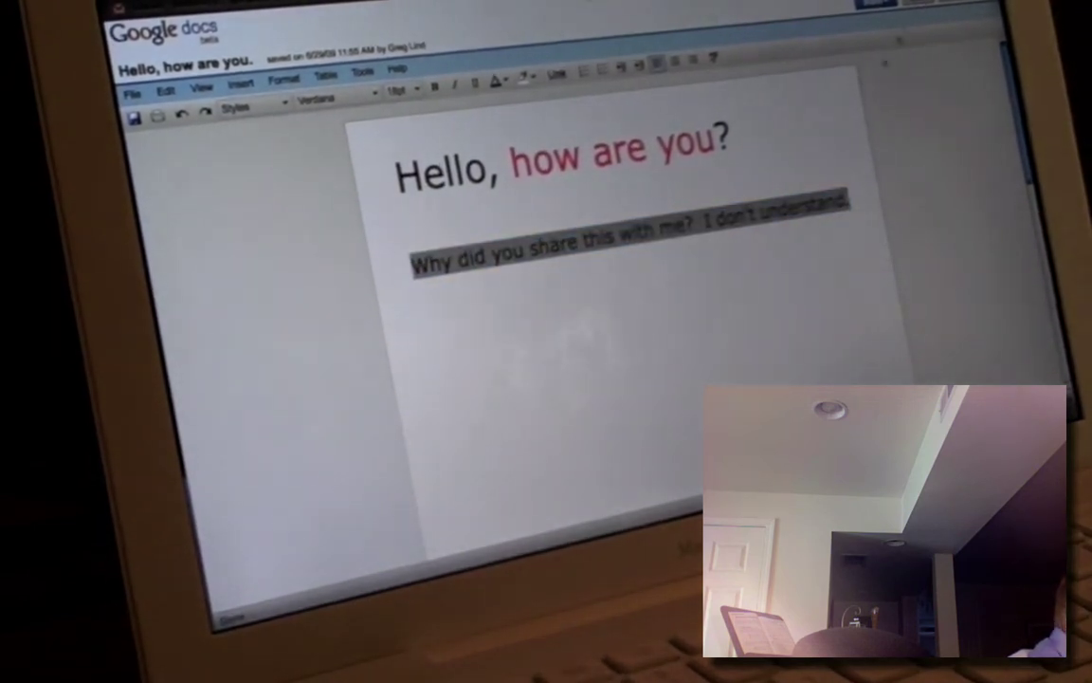
click(869, 216)
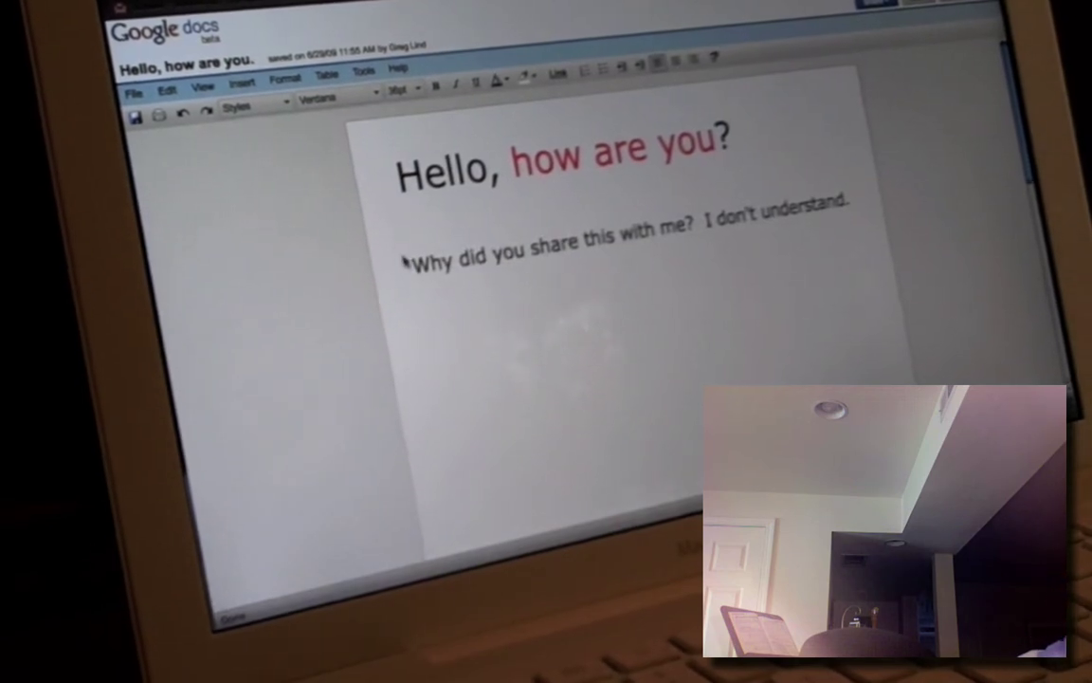
drag(491, 258, 637, 234)
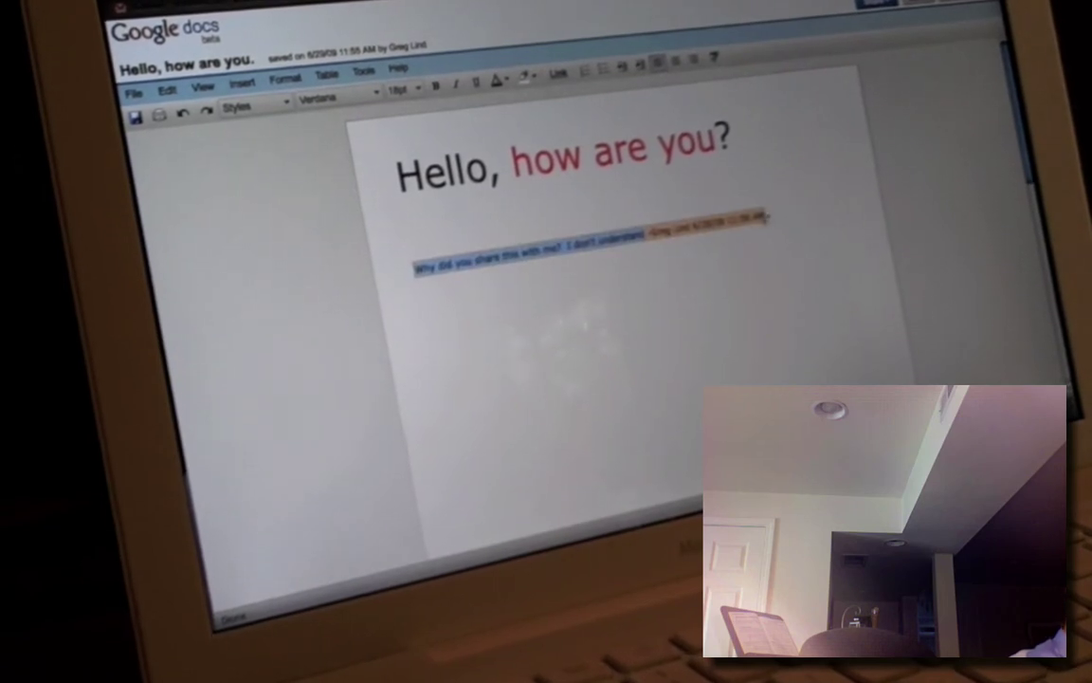
Undo the last change and add the comment 'I thought that the font was too big'
key(ctrl+z)
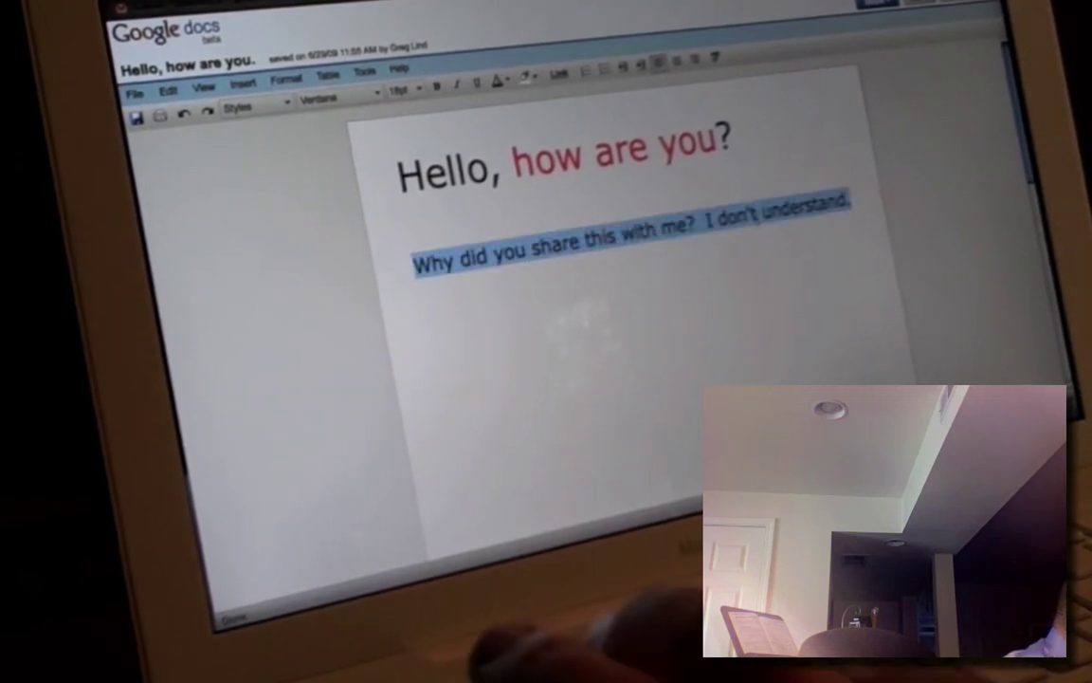
click(520, 278)
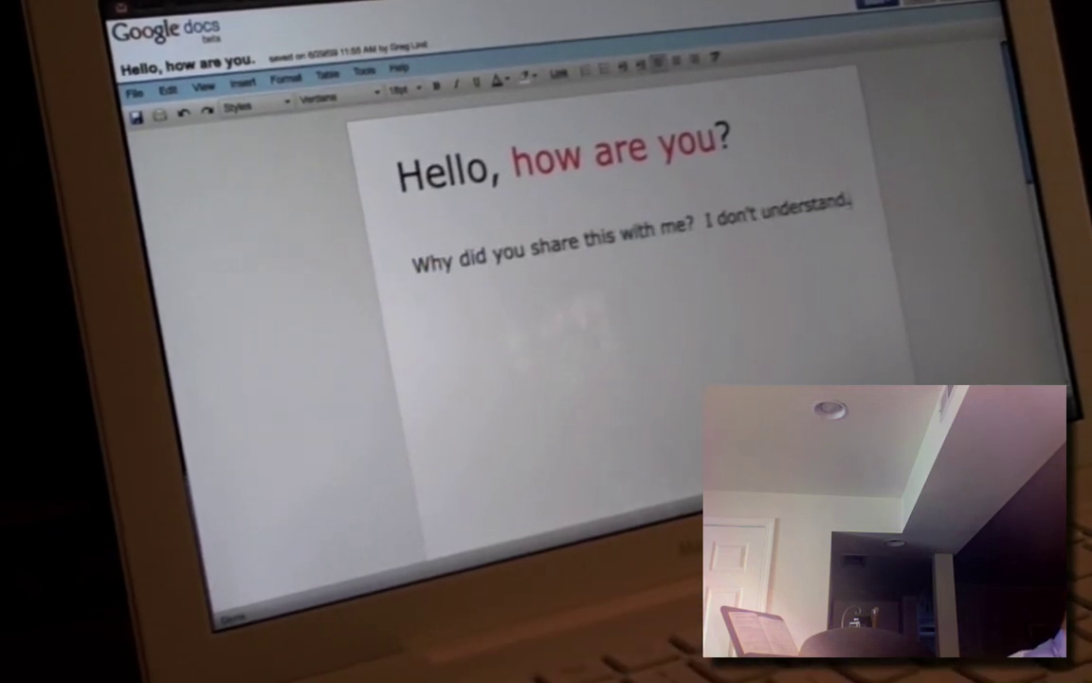
click(243, 83)
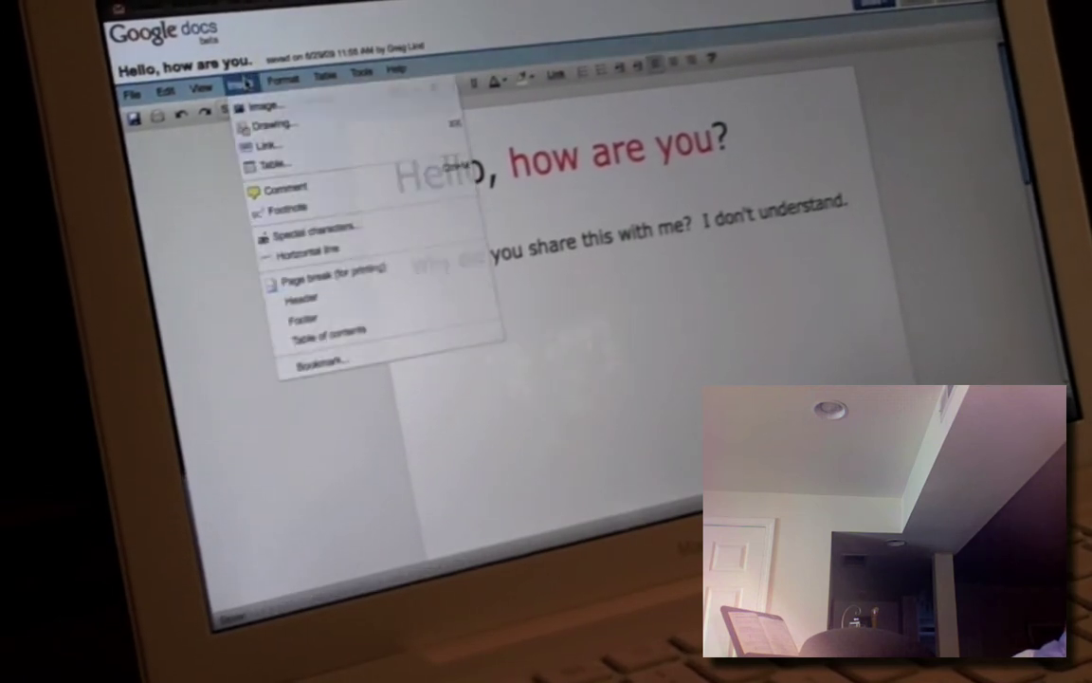
click(282, 187)
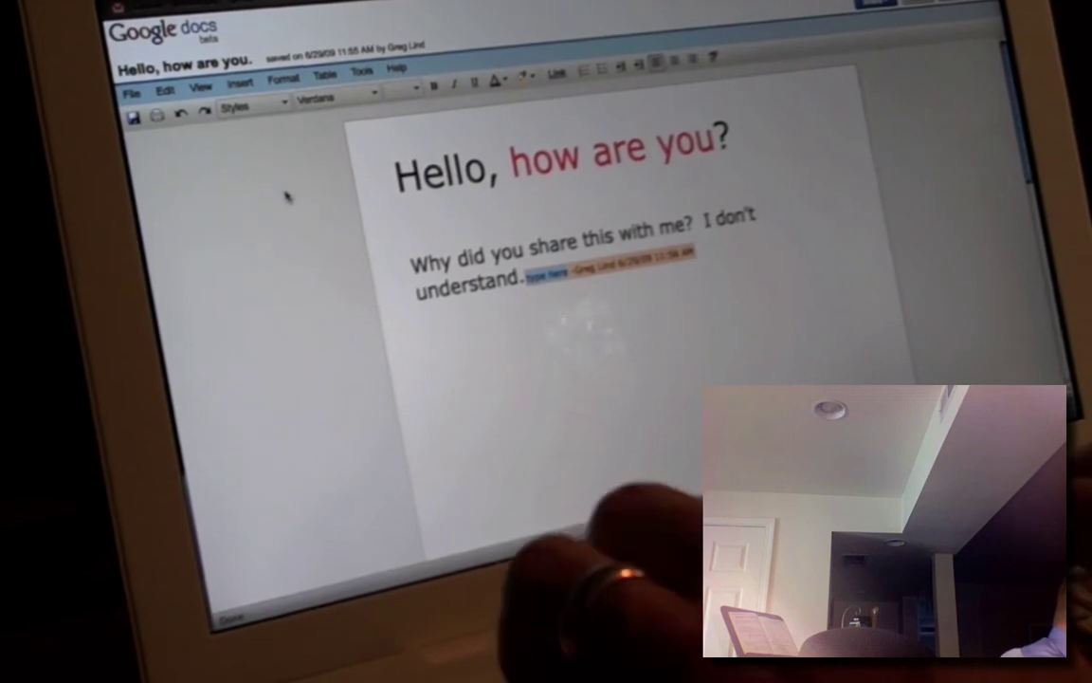
key(BackSpace)
text(I thought that the)
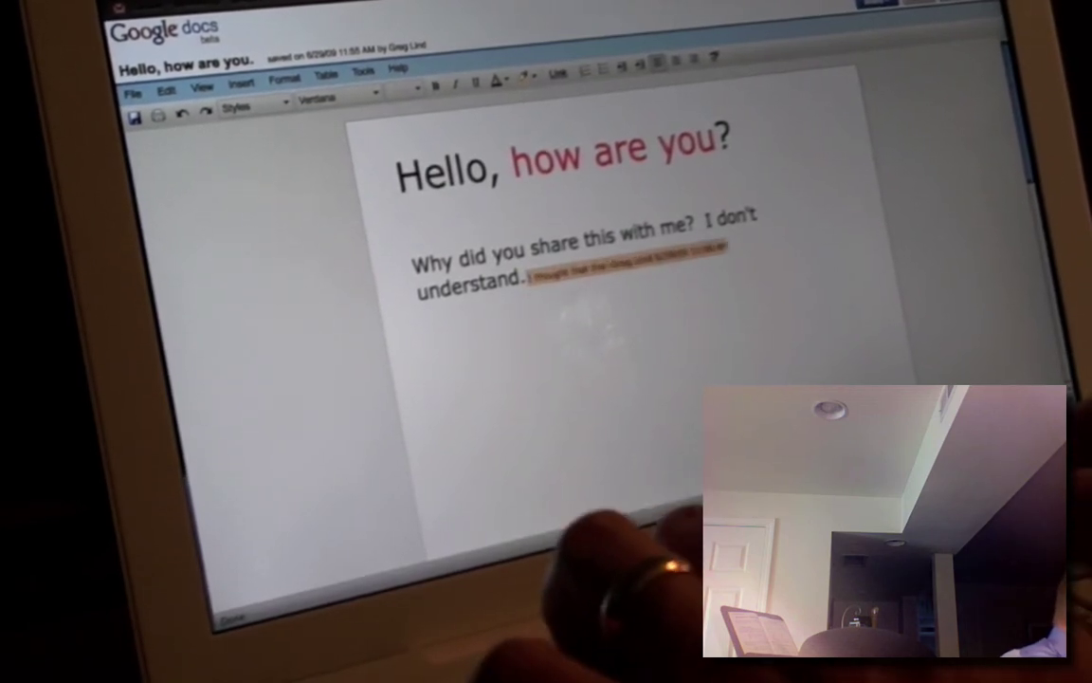
text( font was too big -Greg L)
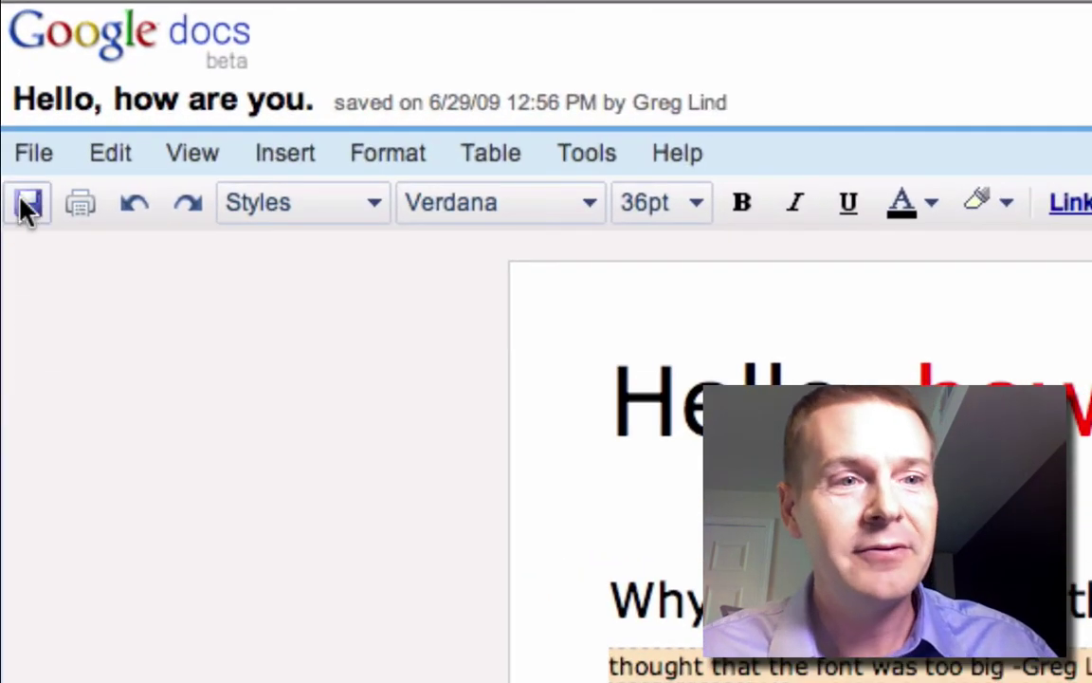
Open the File menu to find Revision history for 'Hello, how are you?'
click(14, 130)
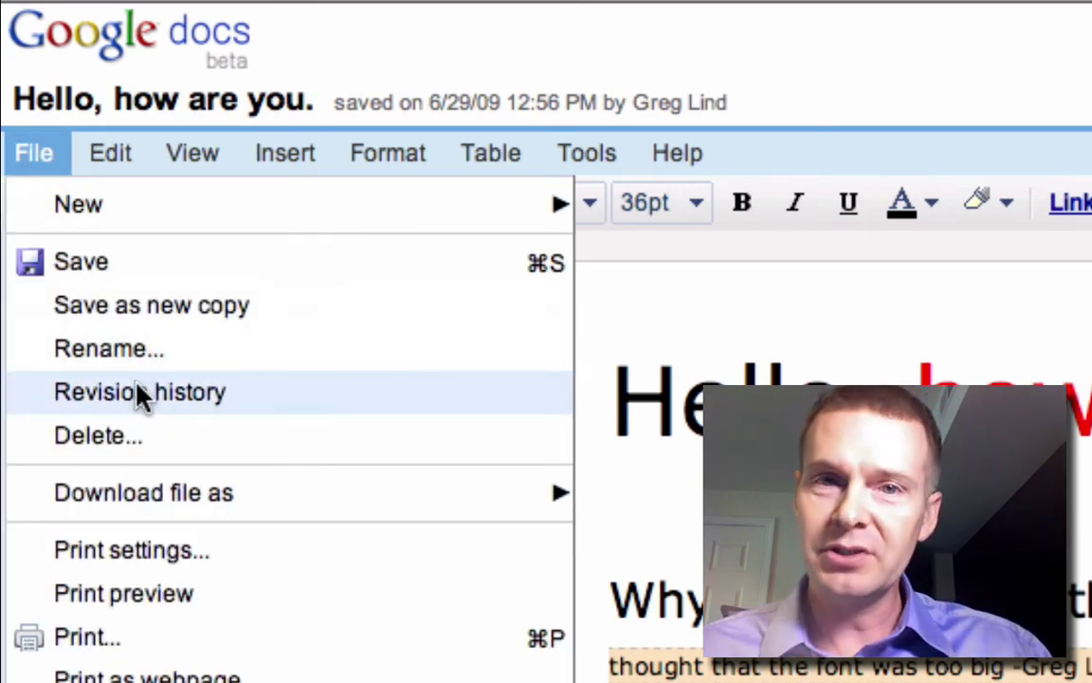